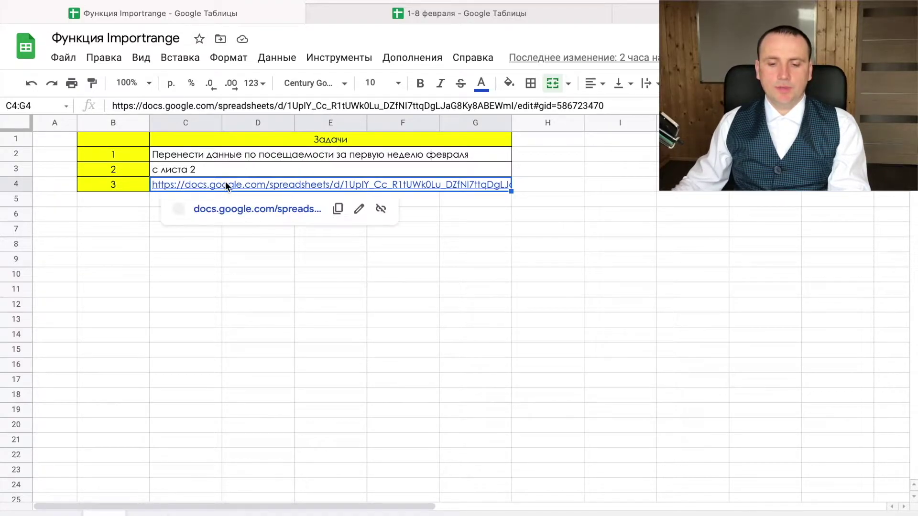
Paste the following week's sheet link from 1-8 февраля into C18.
click(473, 15)
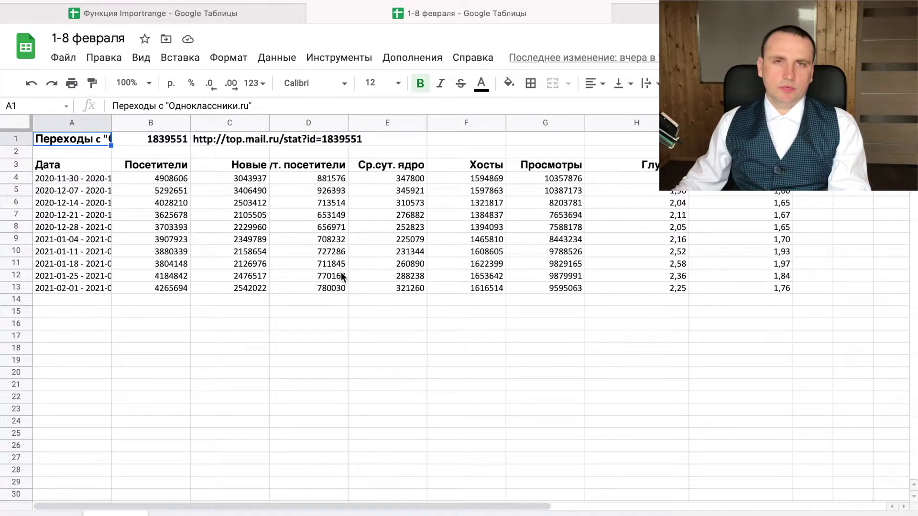
click(181, 514)
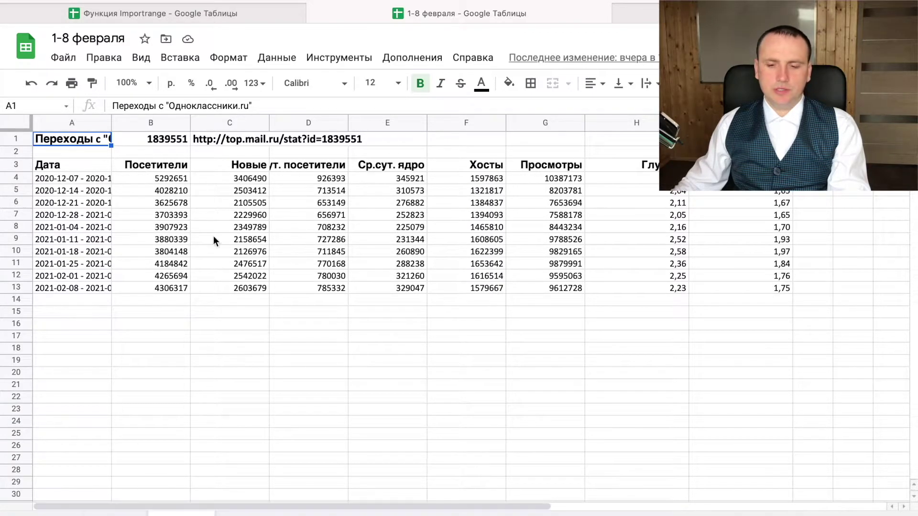
click(459, 13)
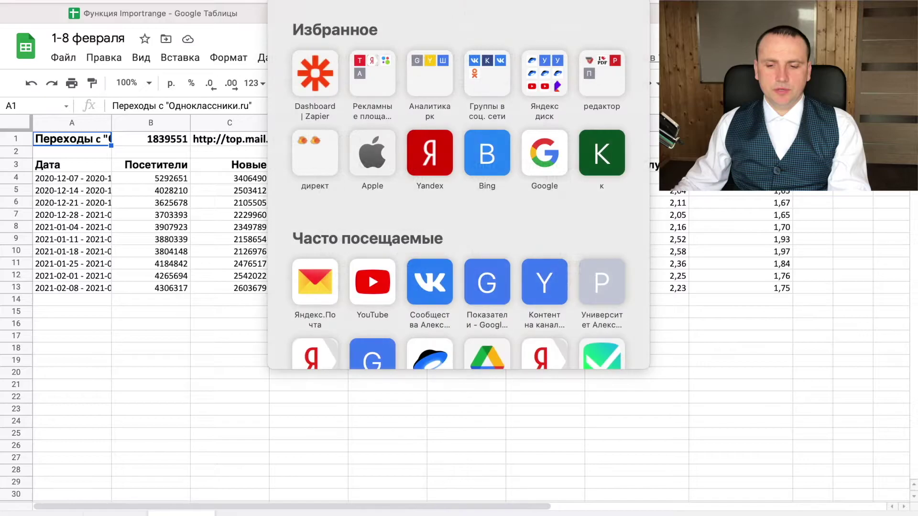
click(221, 348)
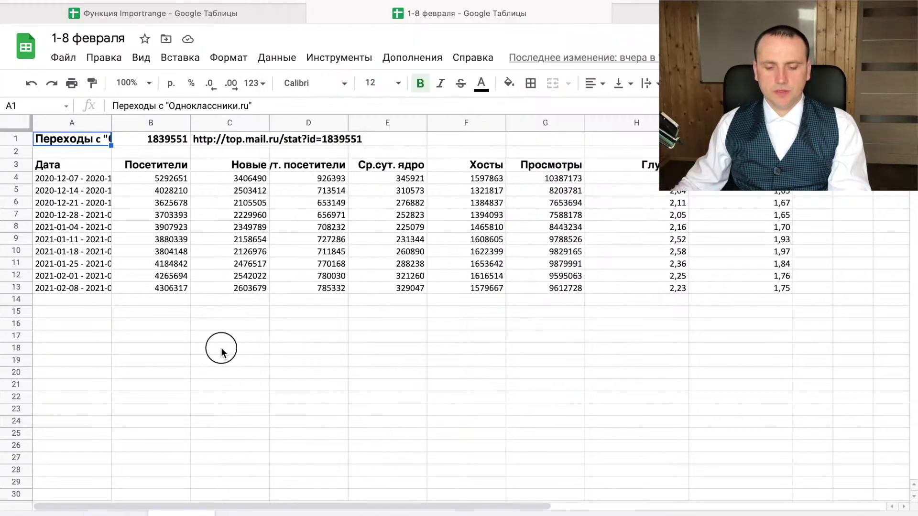
click(253, 346)
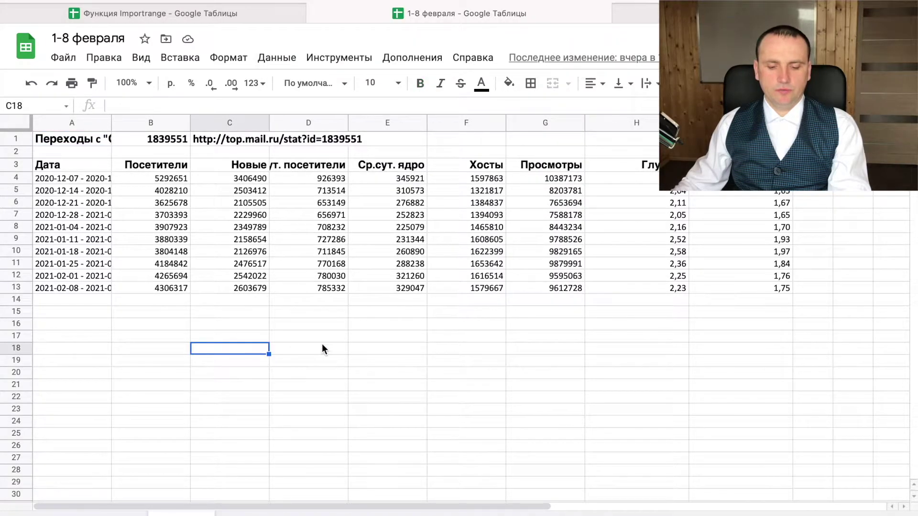
key(ctrl+v)
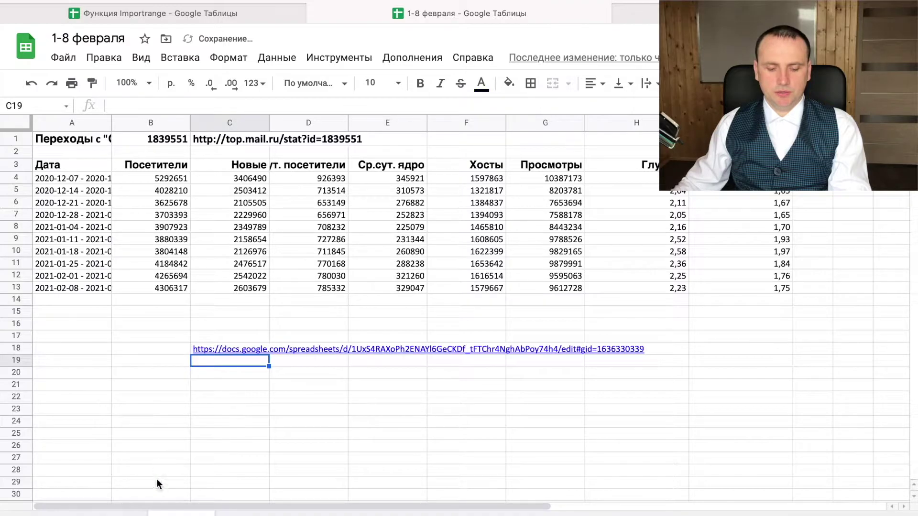
Paste the earlier week's sheet link into C19 and copy the C18 link.
click(122, 513)
click(517, 31)
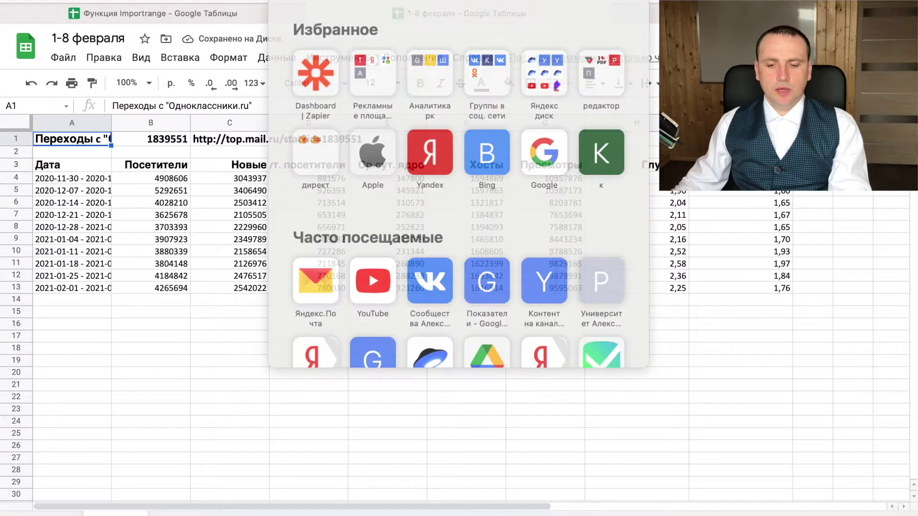
key(Escape)
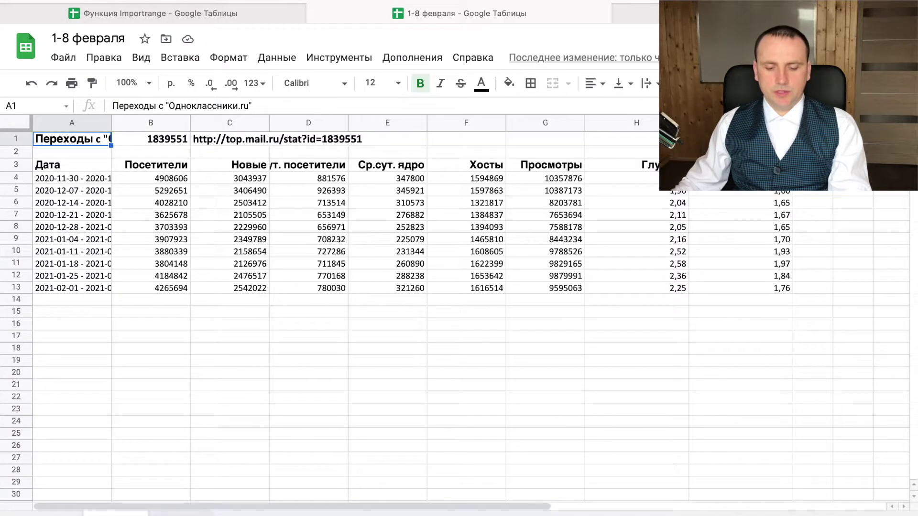
click(181, 512)
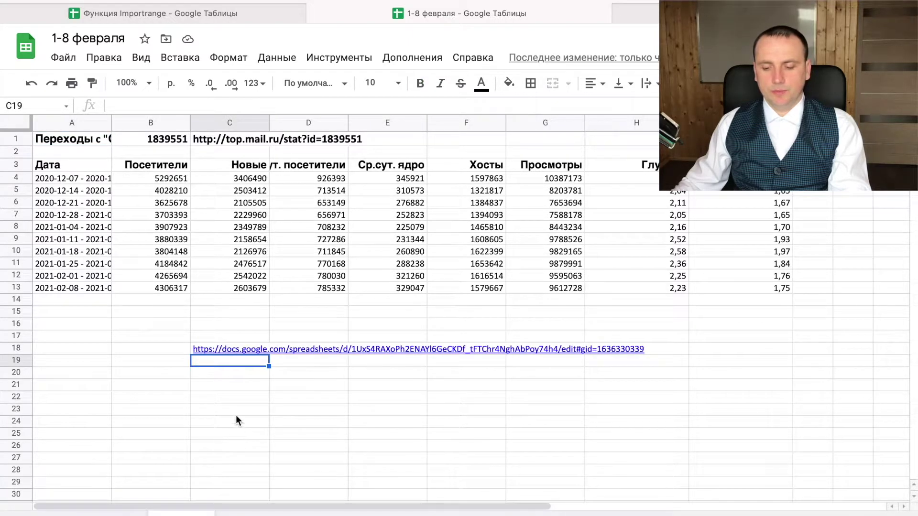
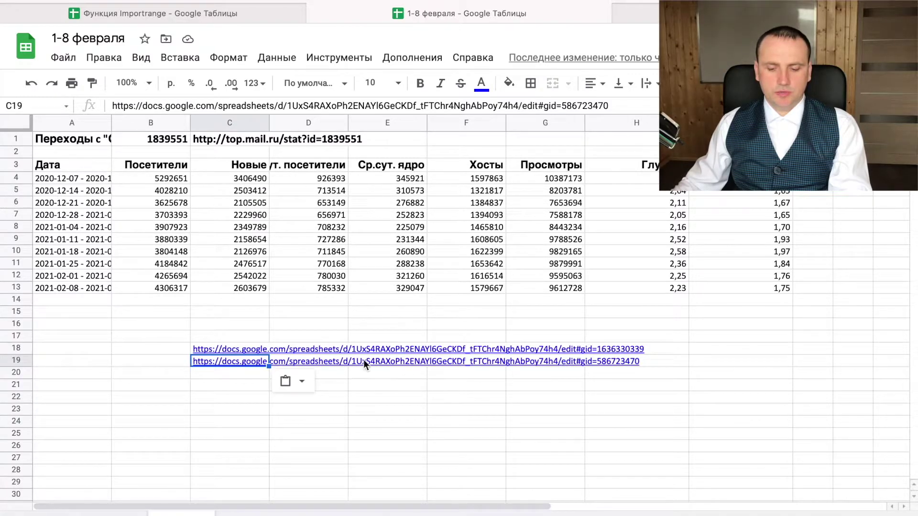
click(221, 349)
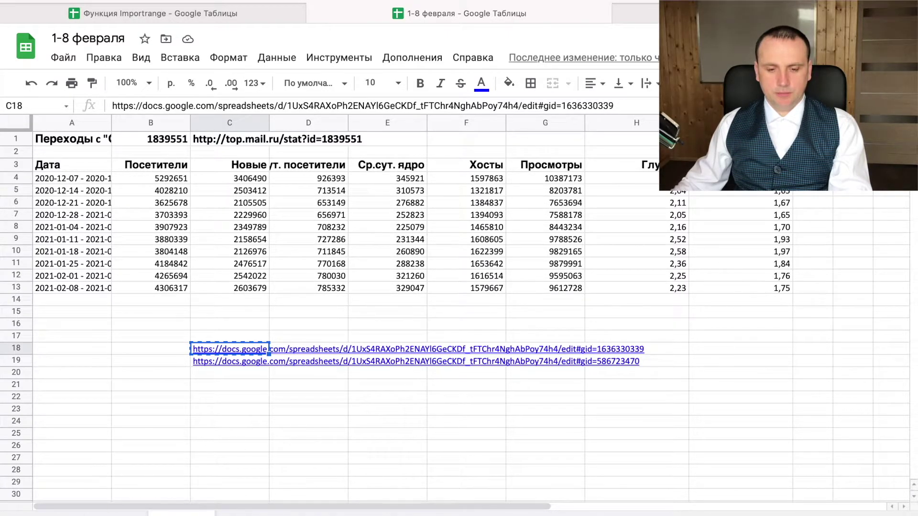
click(154, 43)
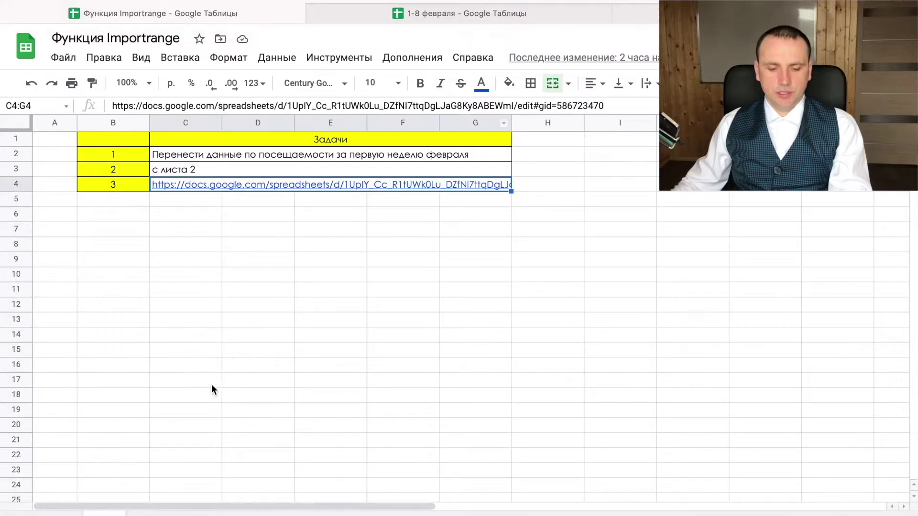
In B8, enter an IMPORTRANGE formula using the pasted sheet URL and range A3:I13.
click(139, 248)
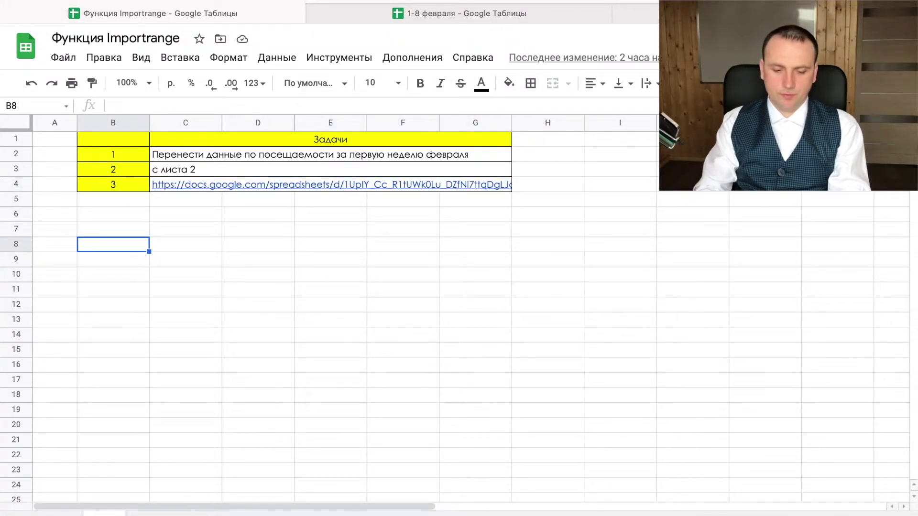
text(=impo)
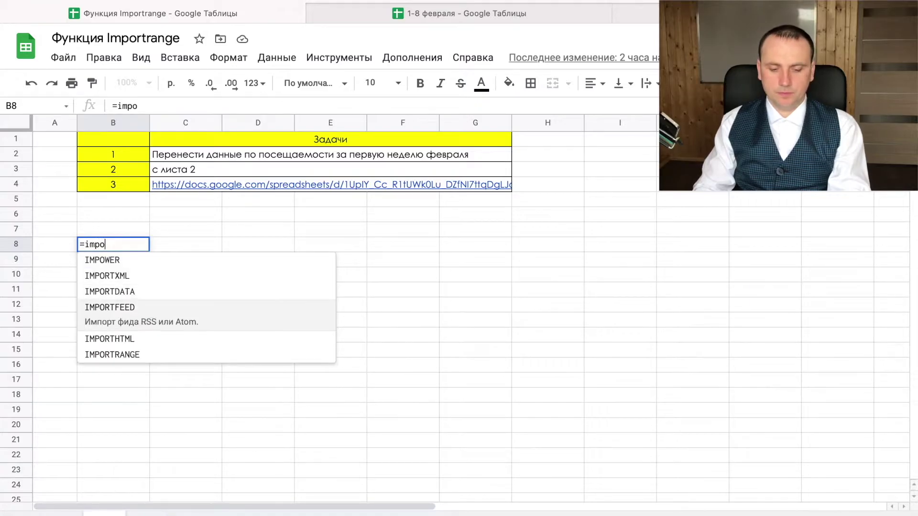
key(Tab)
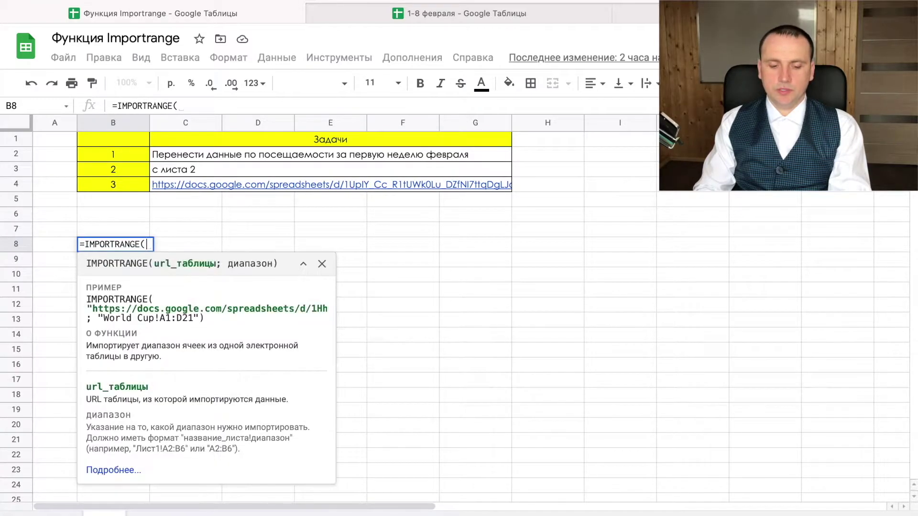
text(")
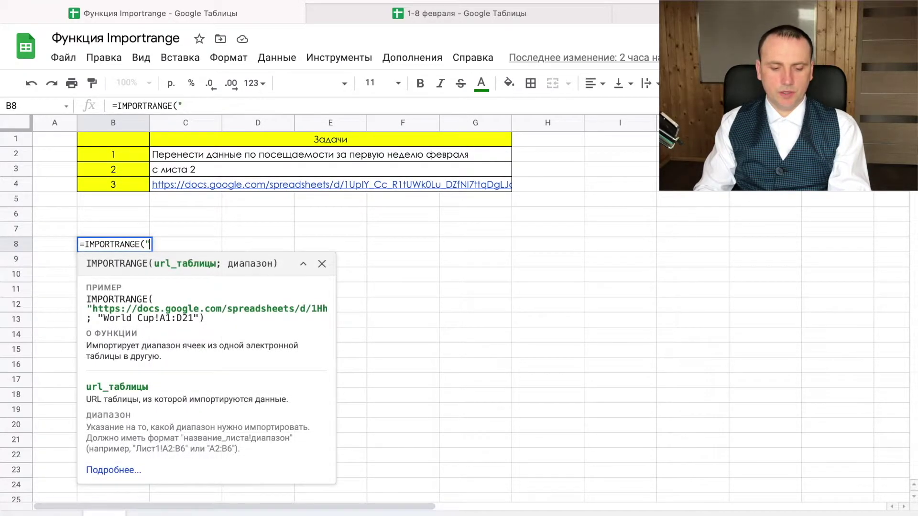
key(ctrl+v)
text(";)
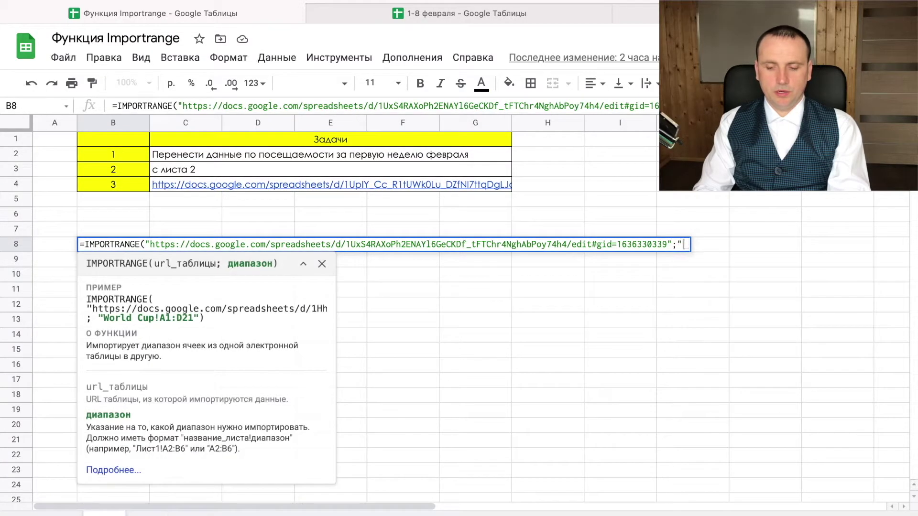
text("A3:)
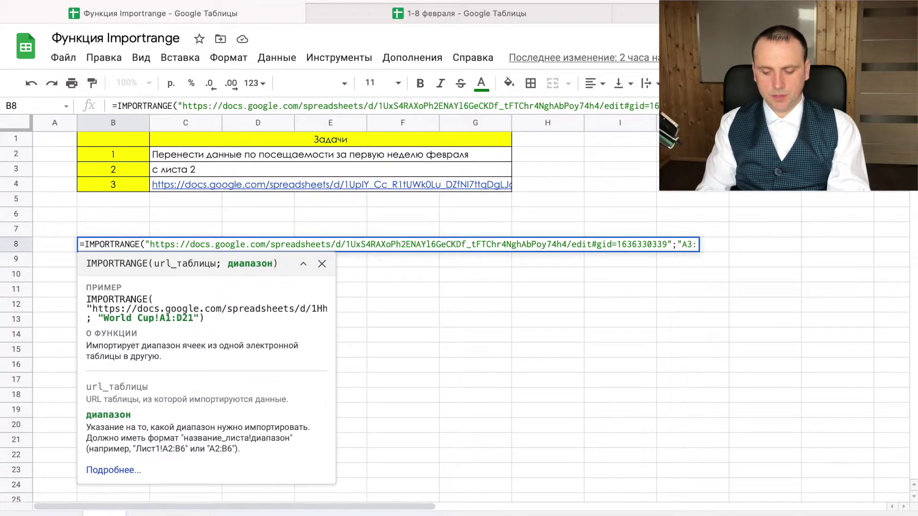
text(I3"))
key(Return)
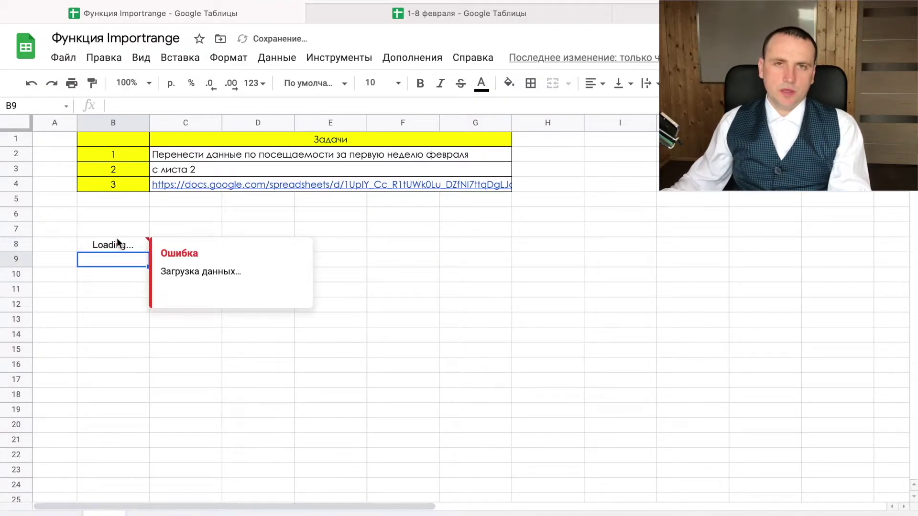
click(116, 243)
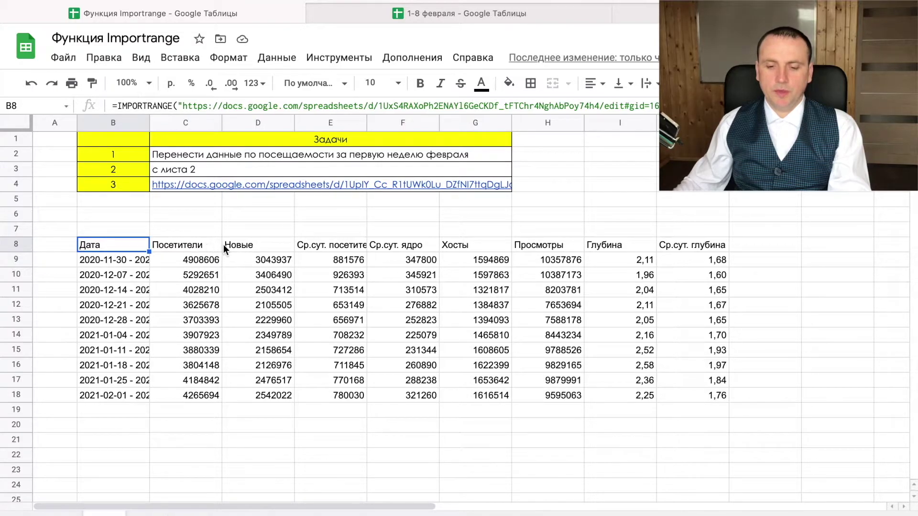
Share the 1-8 февраля spreadsheet so anyone with the link can view it.
click(486, 20)
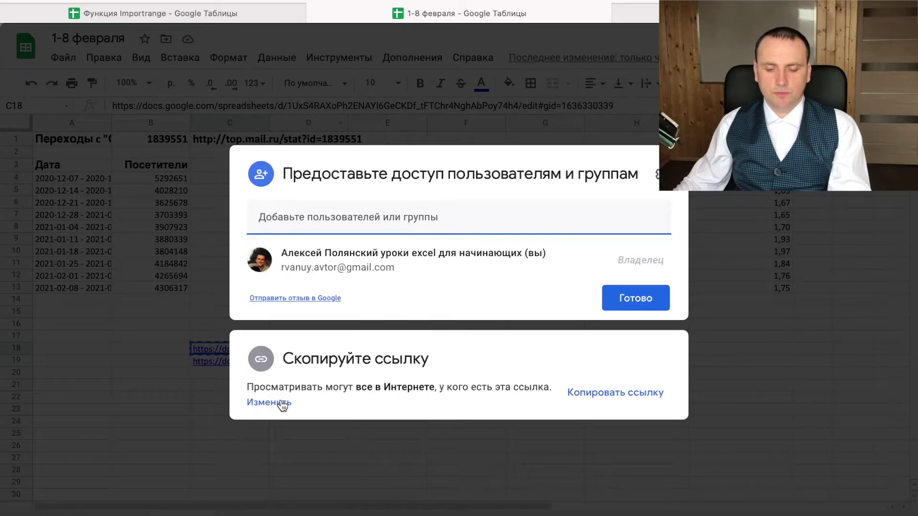
click(281, 402)
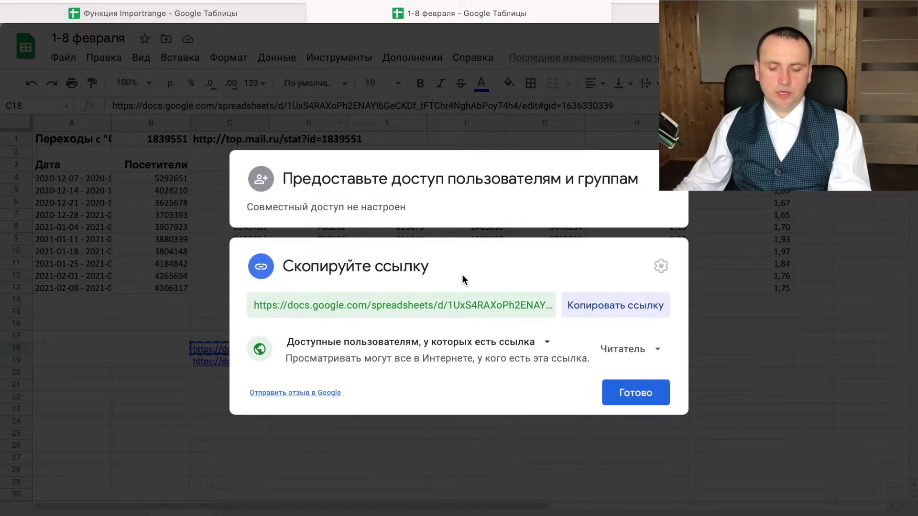
click(630, 349)
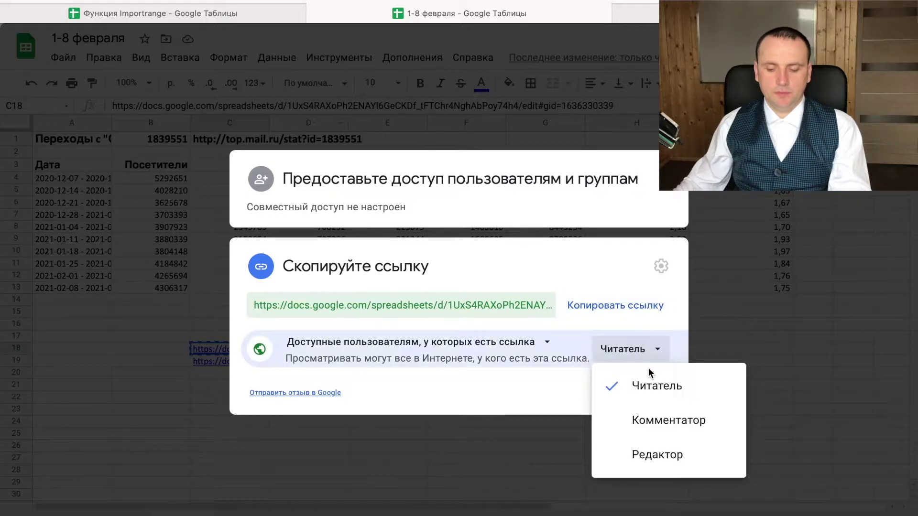
click(662, 389)
click(633, 391)
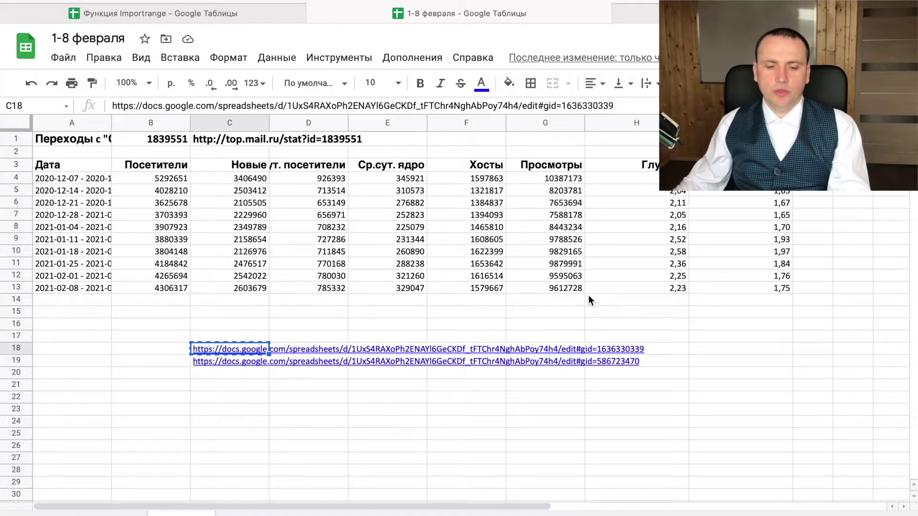
Re-commit the B8 IMPORTRANGE formula so it loads range A3:I.
click(153, 14)
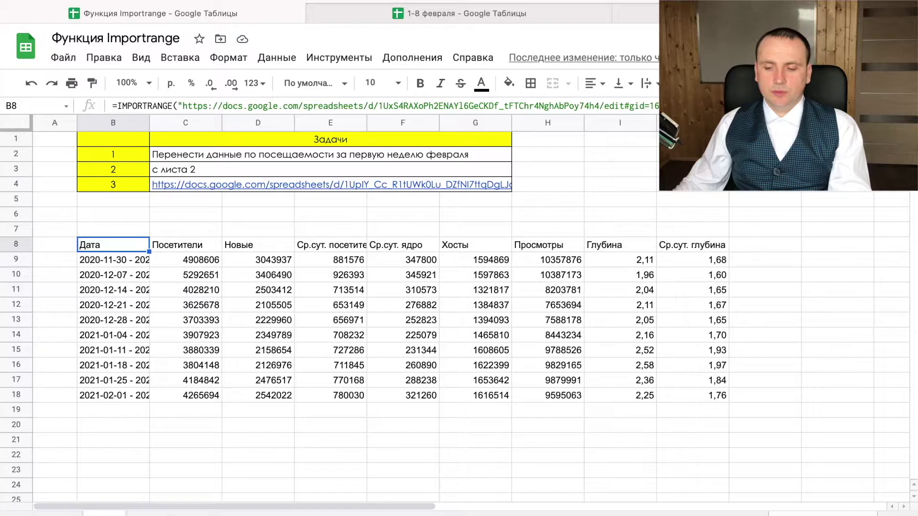
key(F2)
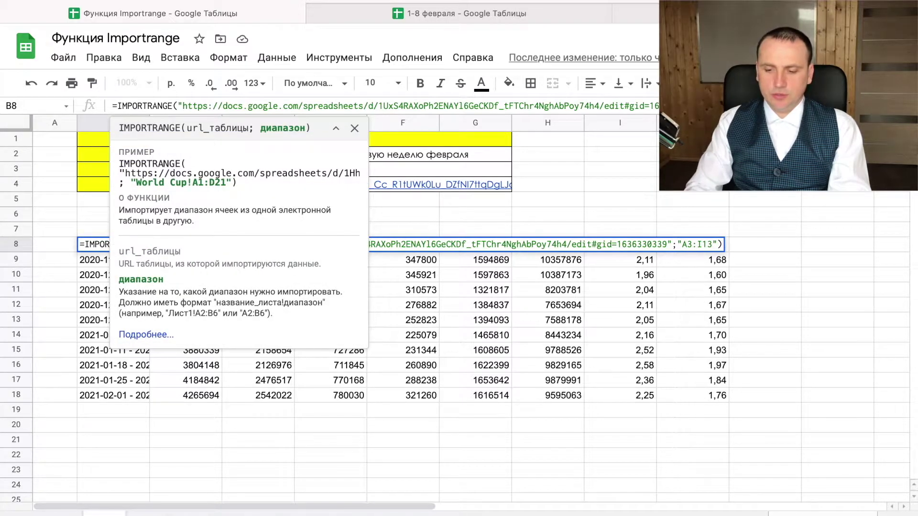
key(Return)
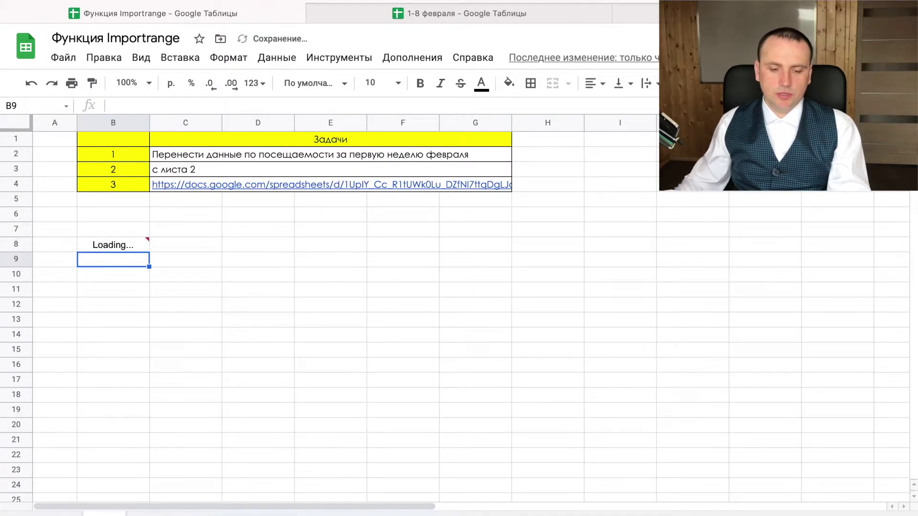
scroll(278, 273, up, 10)
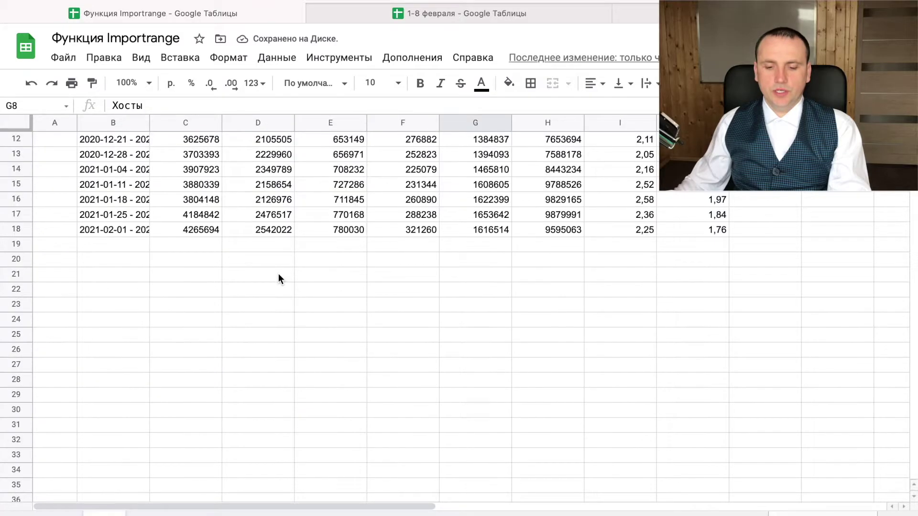
scroll(278, 273, up, 4)
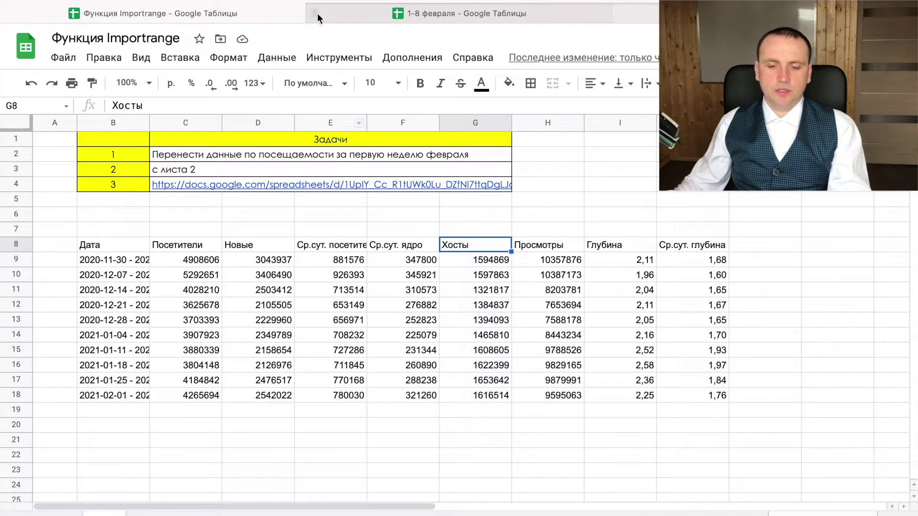
Check the source spreadsheet and read the next task's text in C2:G2.
click(388, 13)
scroll(307, 318, up, 10)
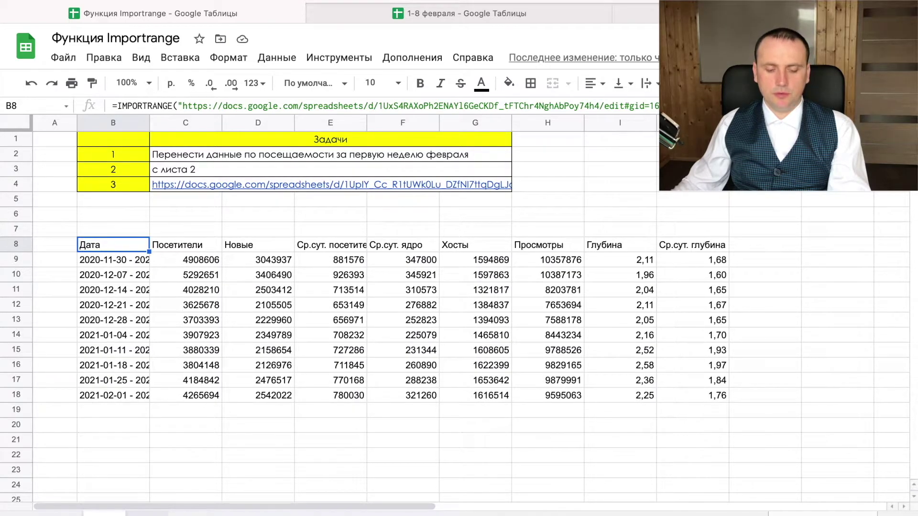
click(145, 514)
click(277, 154)
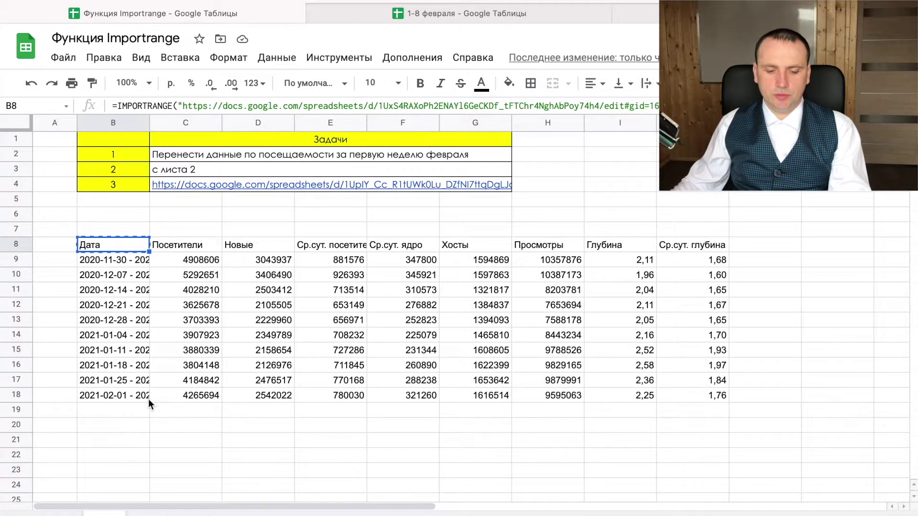
click(119, 104)
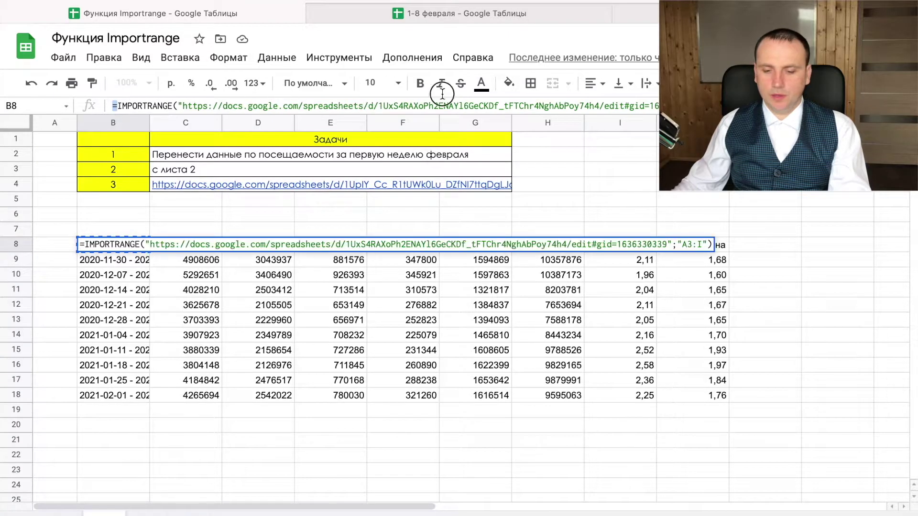
Copy the IMPORTRANGE formula text from B8's formula bar.
key(shift+End)
right_click(473, 102)
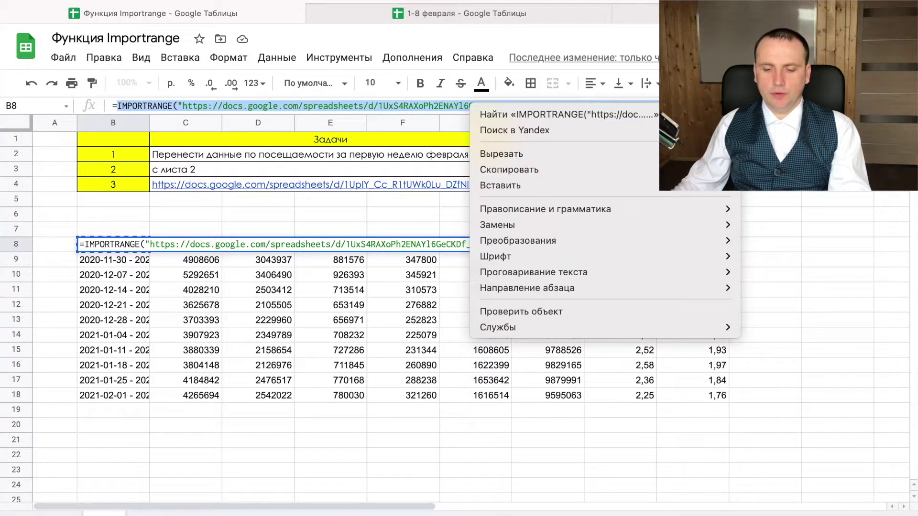
click(651, 168)
key(Tab)
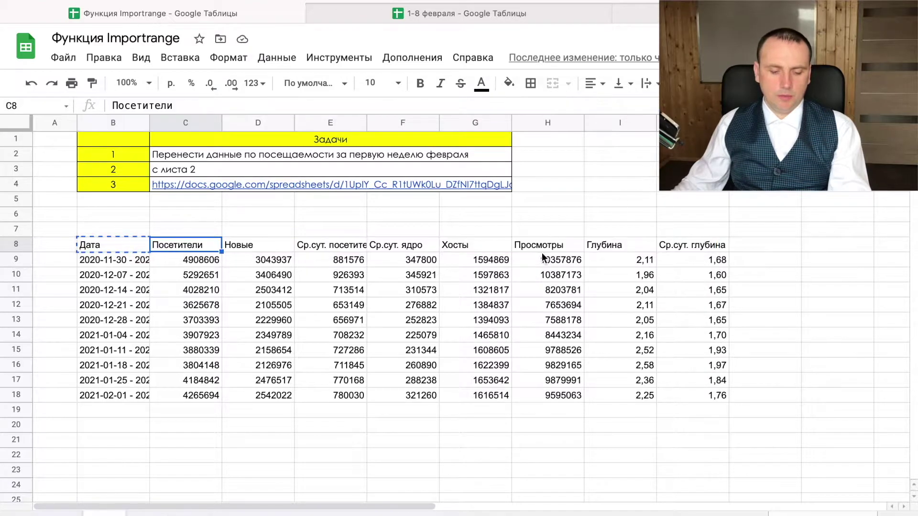
Enter the IMPORTRANGE formula for range A3:I into B7 of the two-task sheet.
click(144, 514)
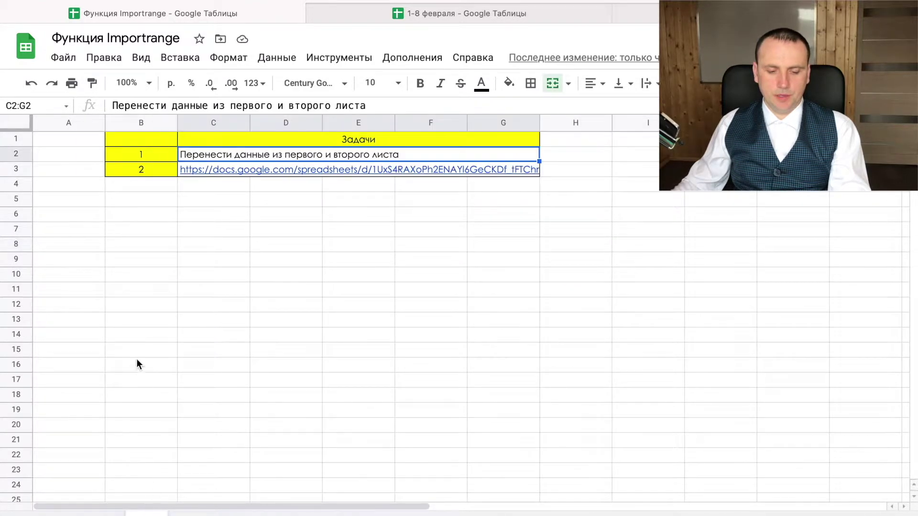
click(149, 227)
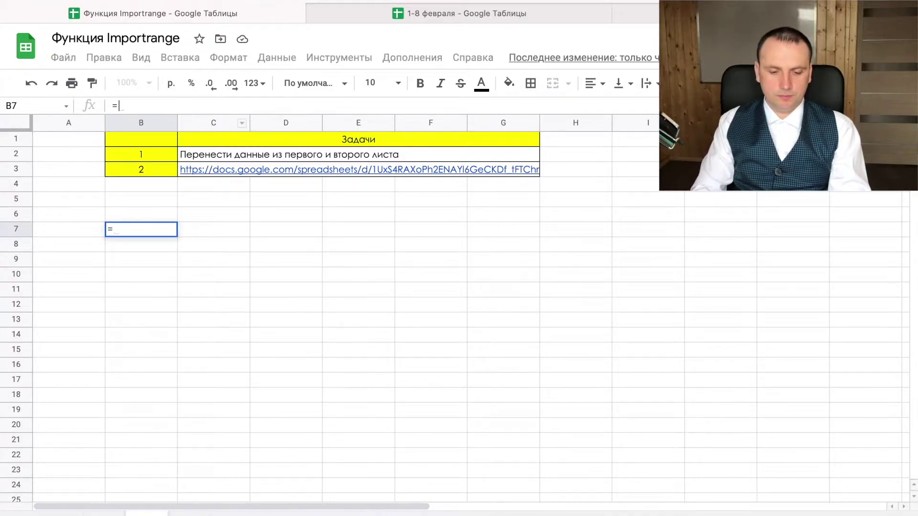
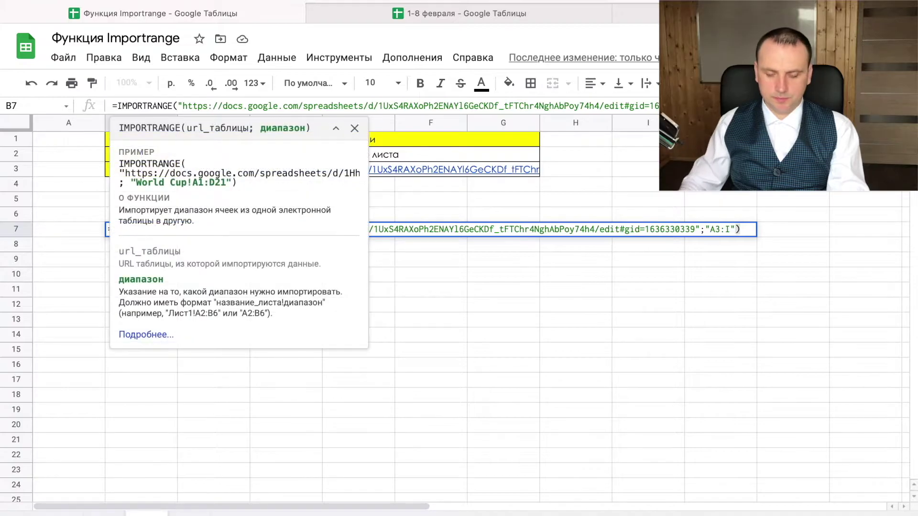
key(Return)
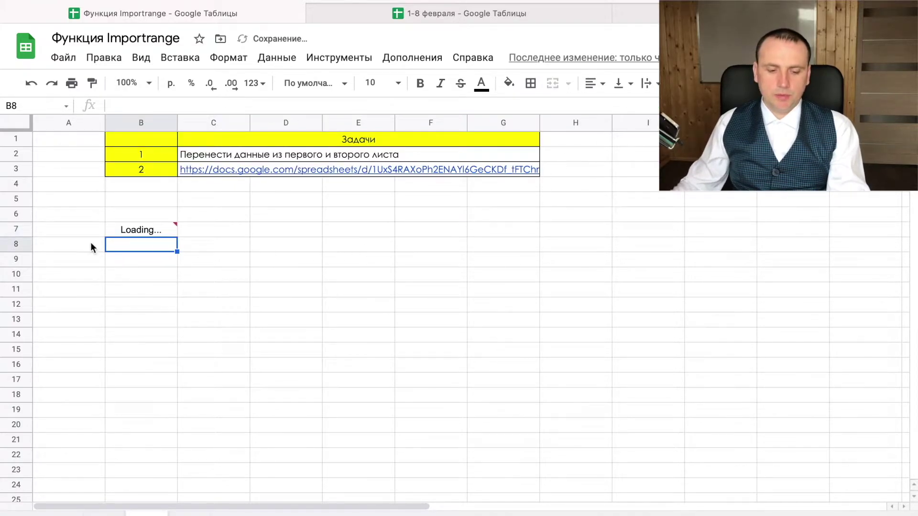
click(132, 227)
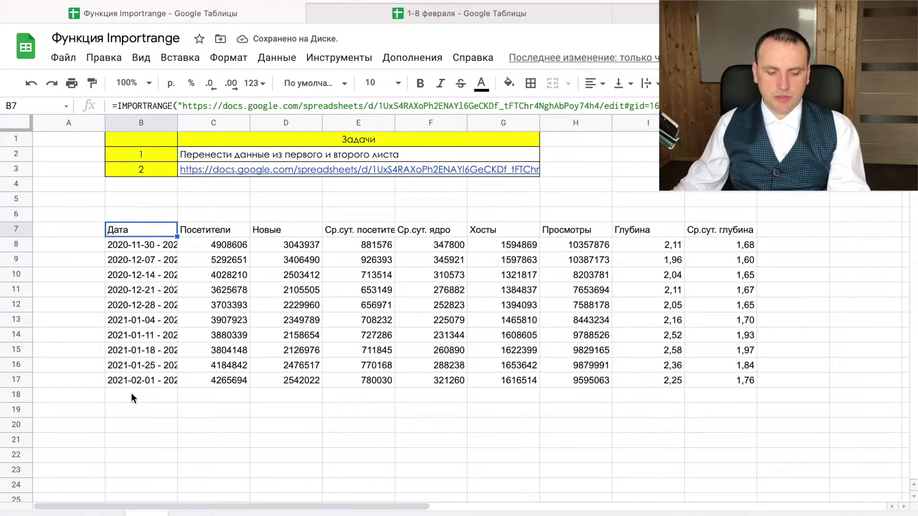
click(133, 428)
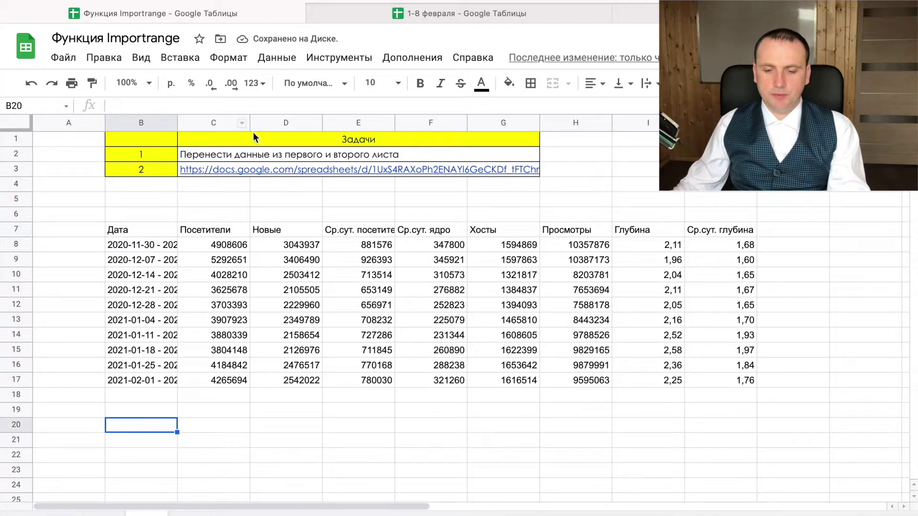
click(506, 86)
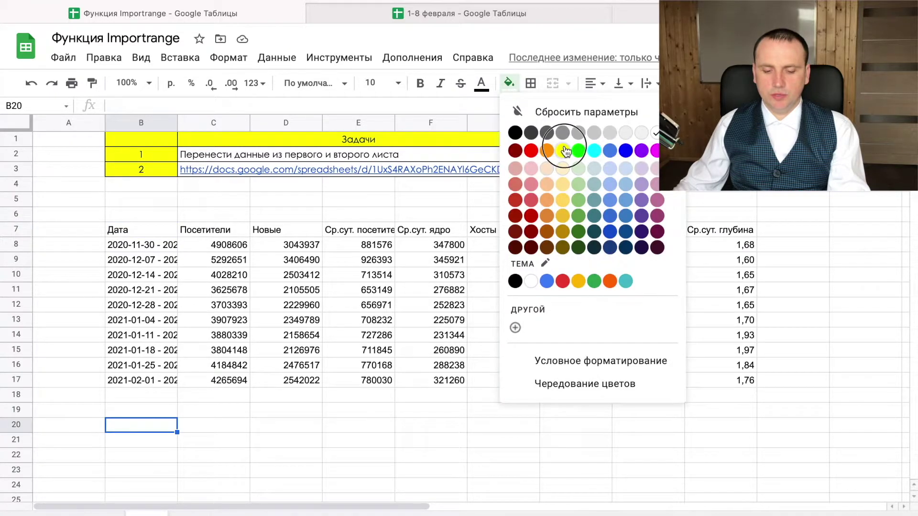
Fill B20 yellow and enter the copied IMPORTRANGE formula for range A3:I there.
click(562, 151)
click(152, 230)
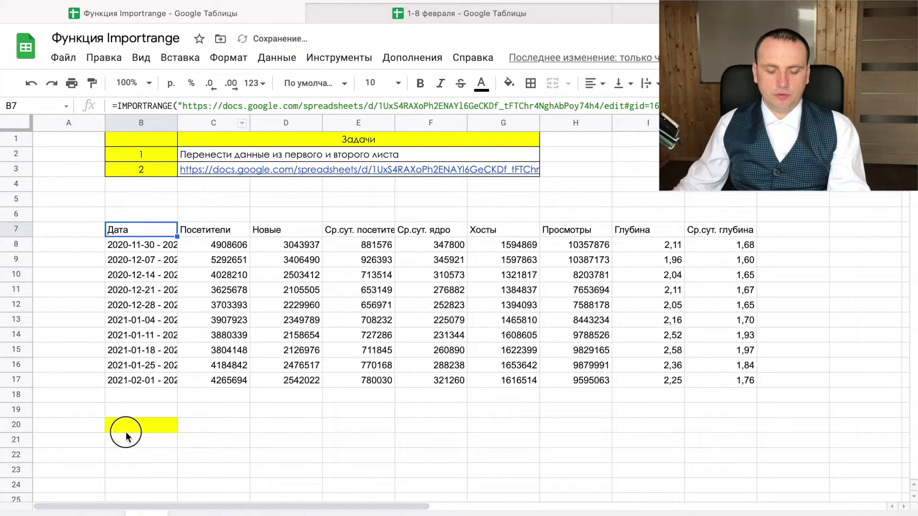
click(125, 431)
right_click(122, 106)
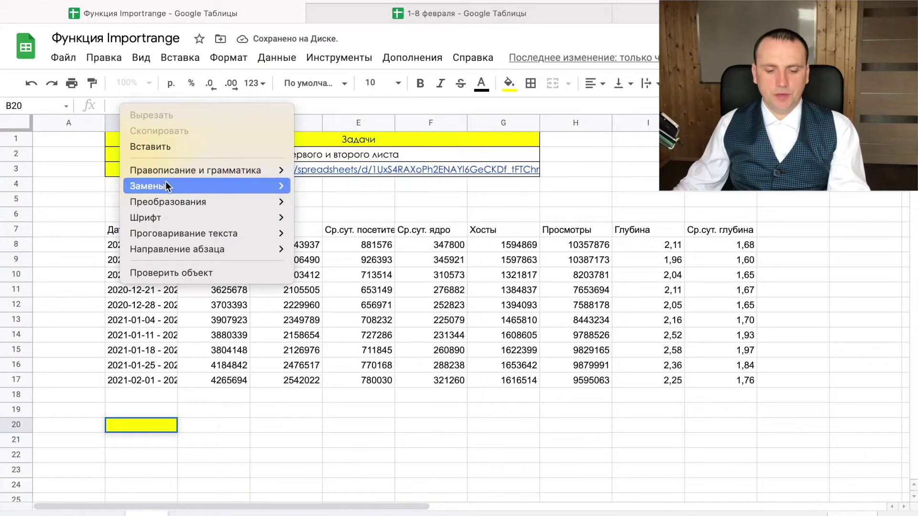
click(165, 147)
click(114, 106)
text(=)
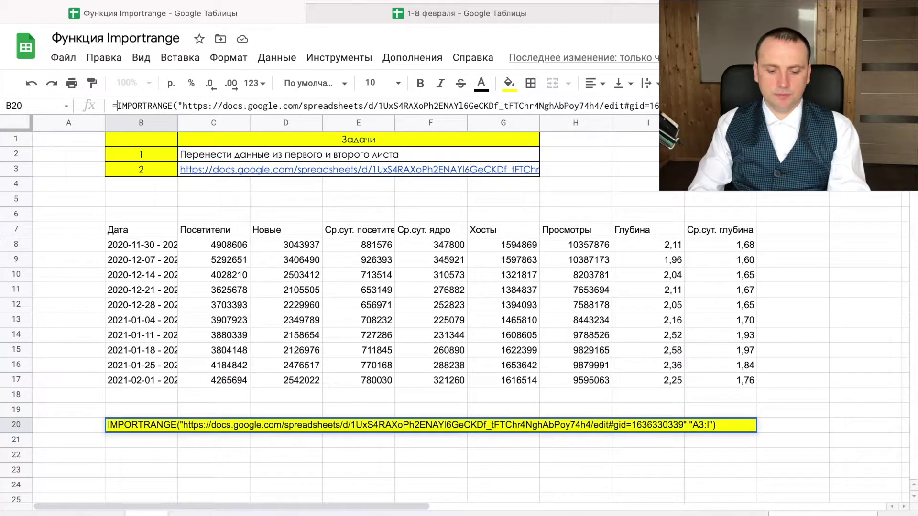
key(Return)
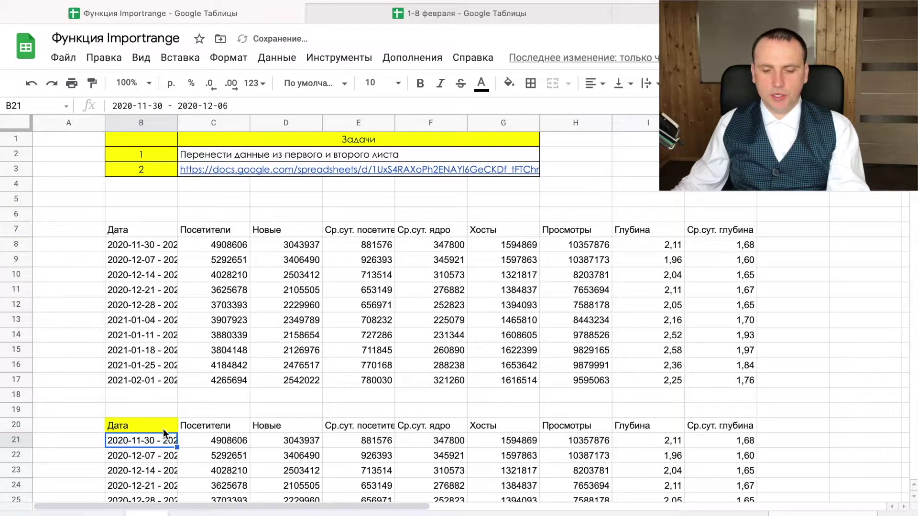
click(164, 430)
Look over the sheets of the 1-8 февраля source spreadsheet.
click(452, 10)
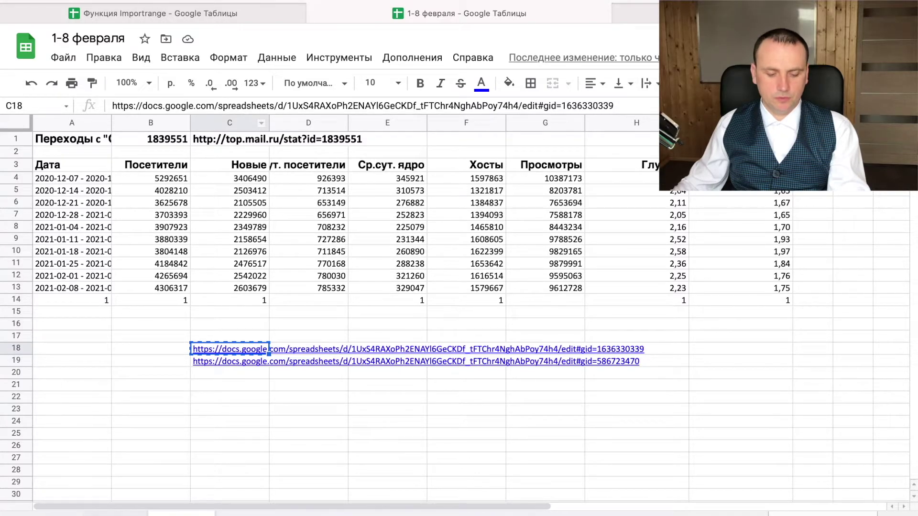
click(130, 512)
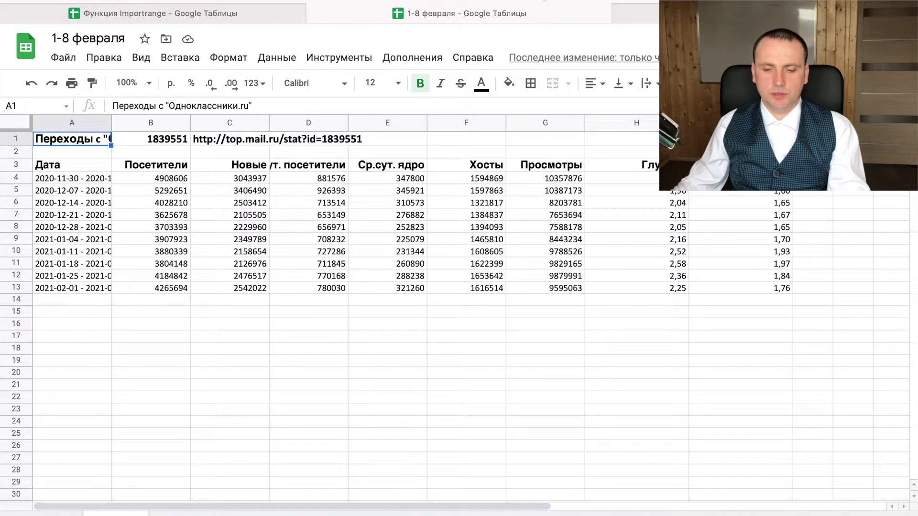
click(224, 13)
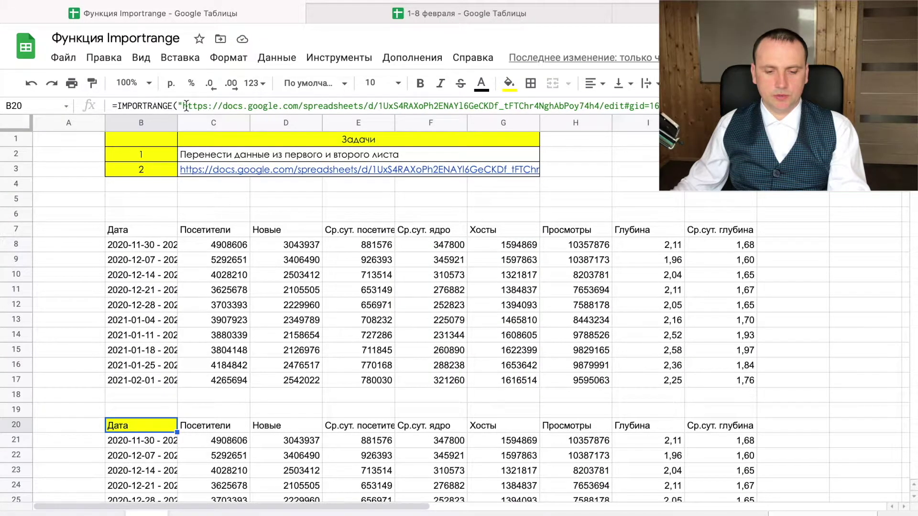
Replace the sheet id in B20's formula with 586723470 and reload the import.
drag(184, 103, 545, 105)
right_click(545, 106)
click(584, 172)
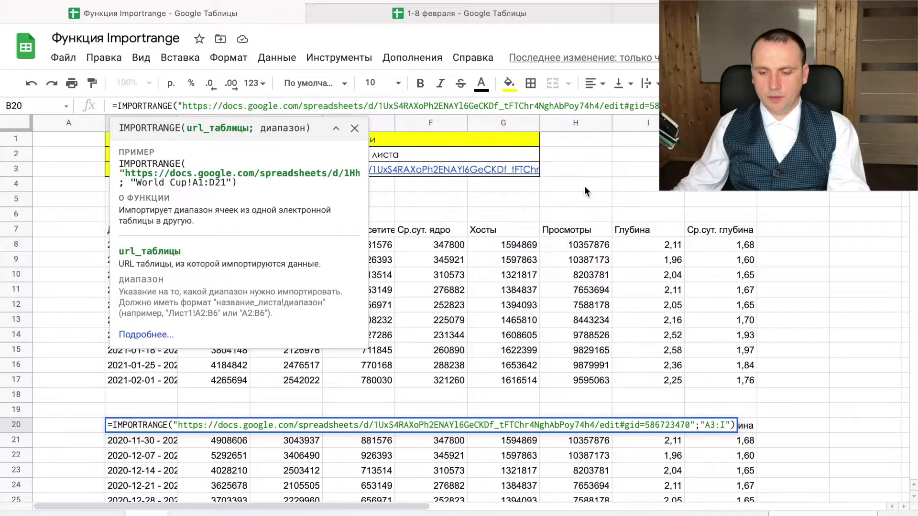
key(Tab)
scroll(237, 320, down, 2)
scroll(241, 322, down, 1)
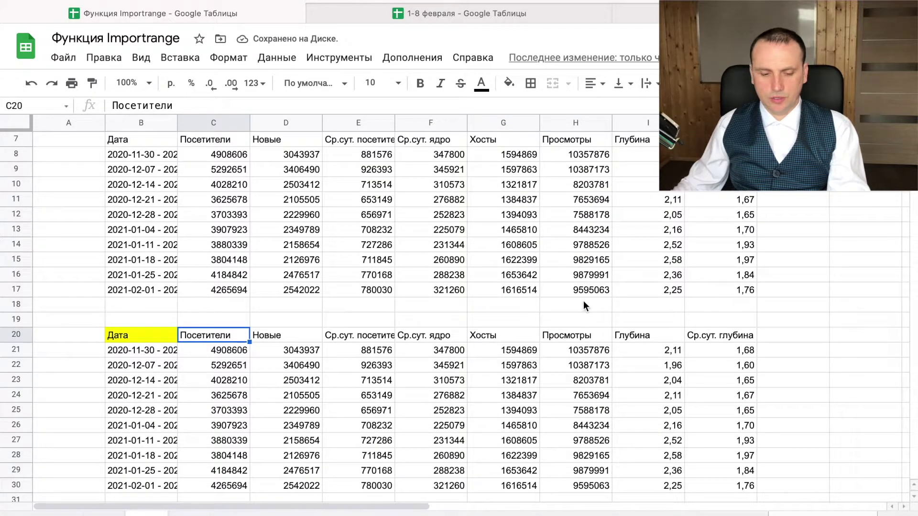
key(Left)
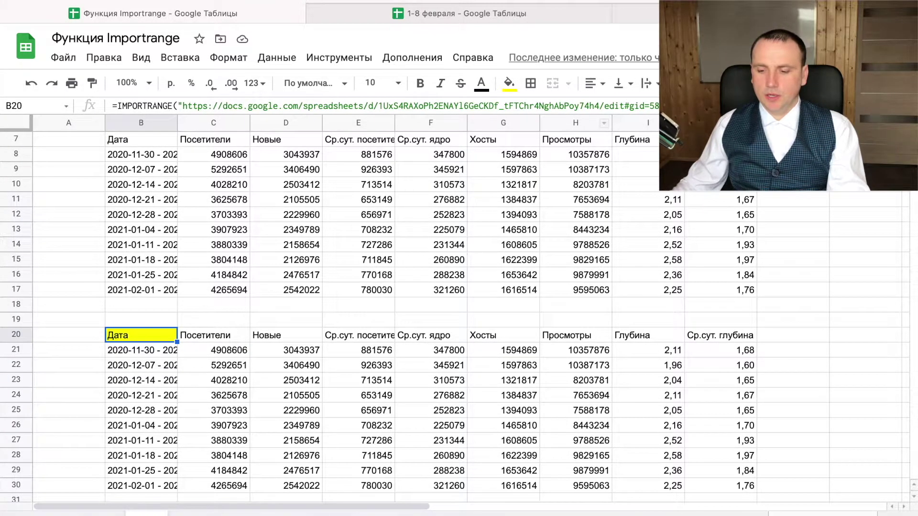
key(Return)
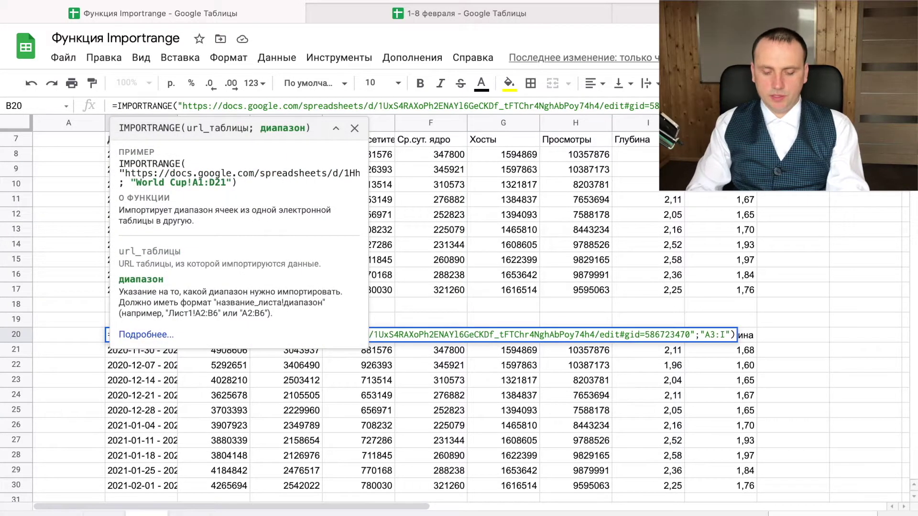
text(4)
key(Return)
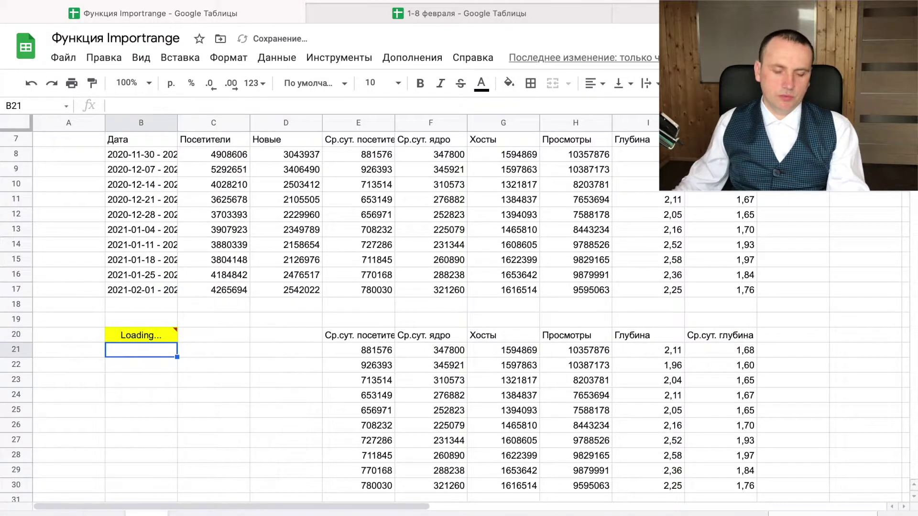
Compare the B20 and B7 formulas, then move to the four-task sheet.
click(151, 336)
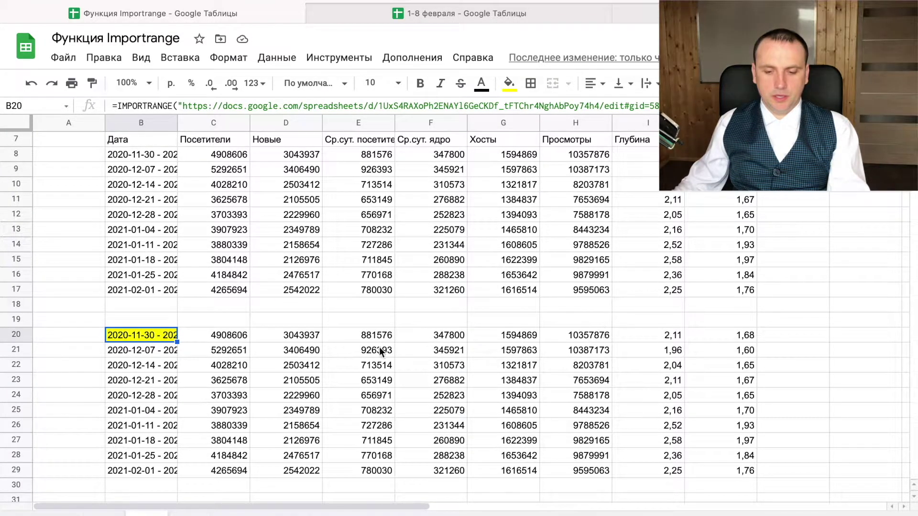
click(141, 139)
click(188, 513)
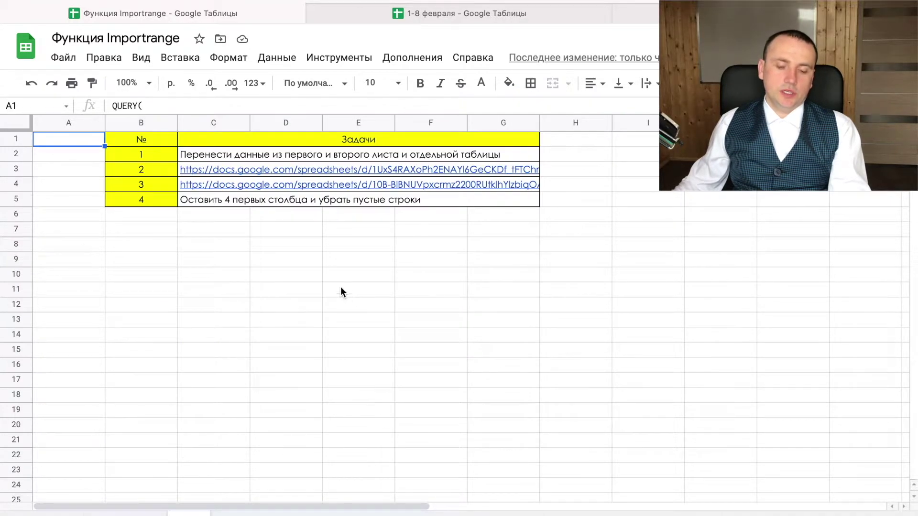
Trim the C3 link to its bare spreadsheet ID, removing the docs prefix and /edit#gid tail.
click(233, 156)
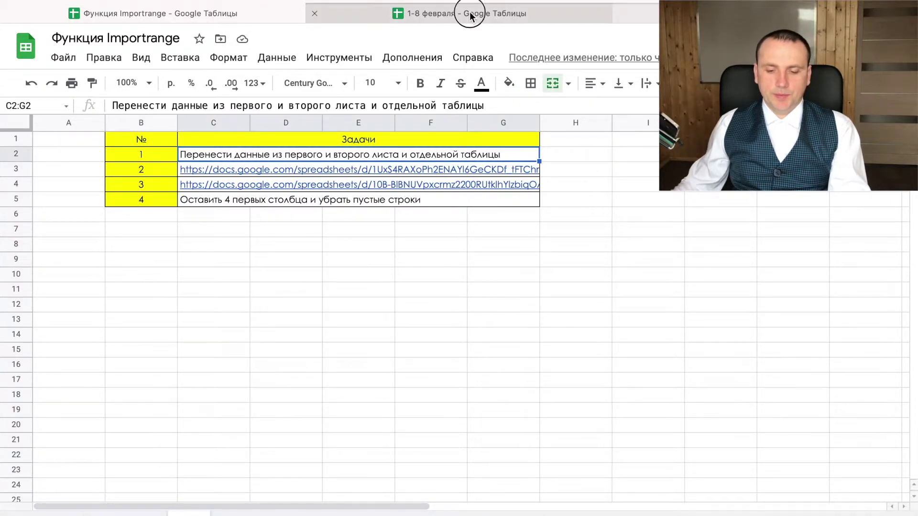
click(315, 14)
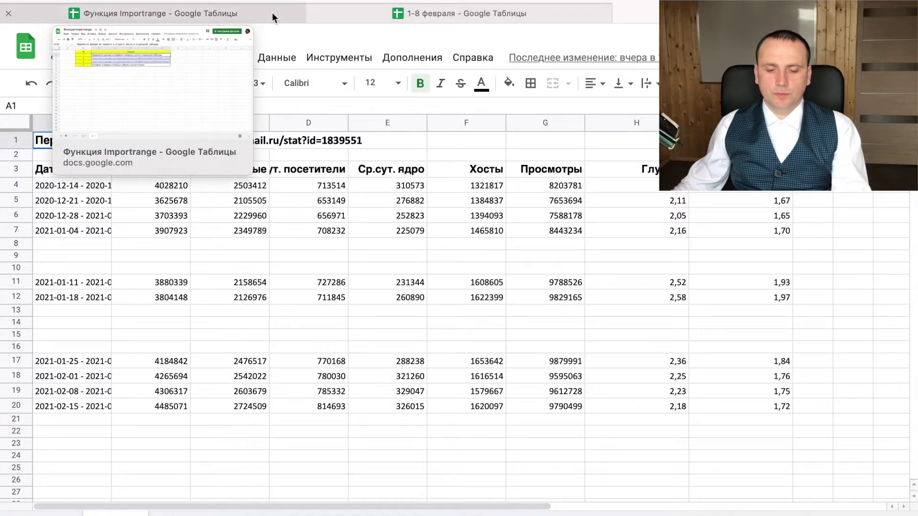
click(271, 13)
click(342, 168)
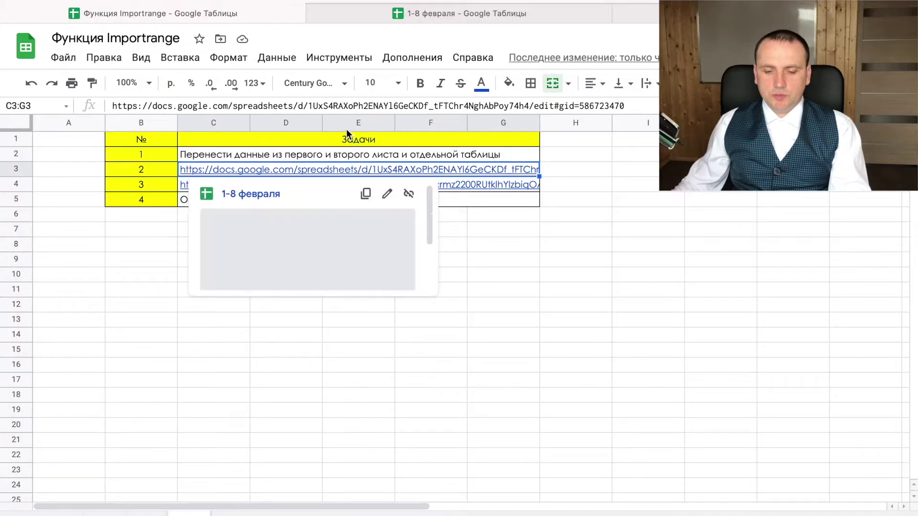
drag(340, 114, 344, 145)
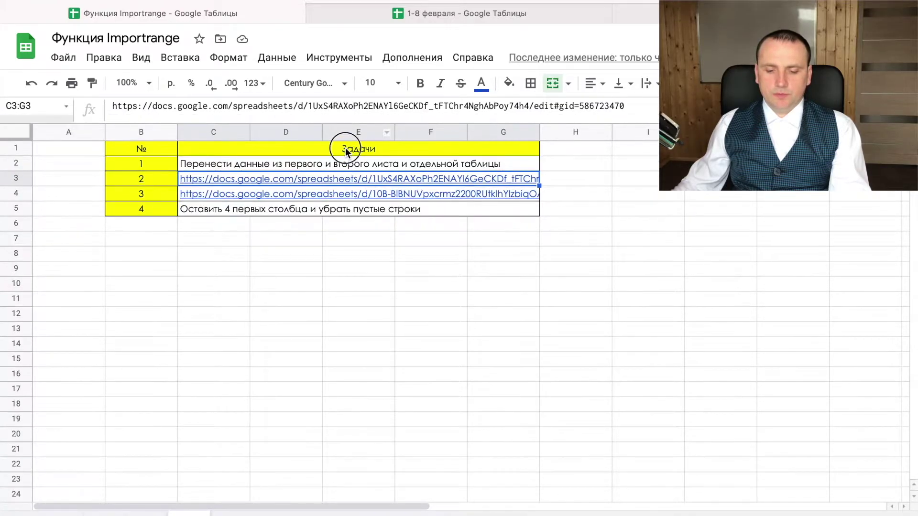
drag(306, 106, 112, 106)
key(BackSpace)
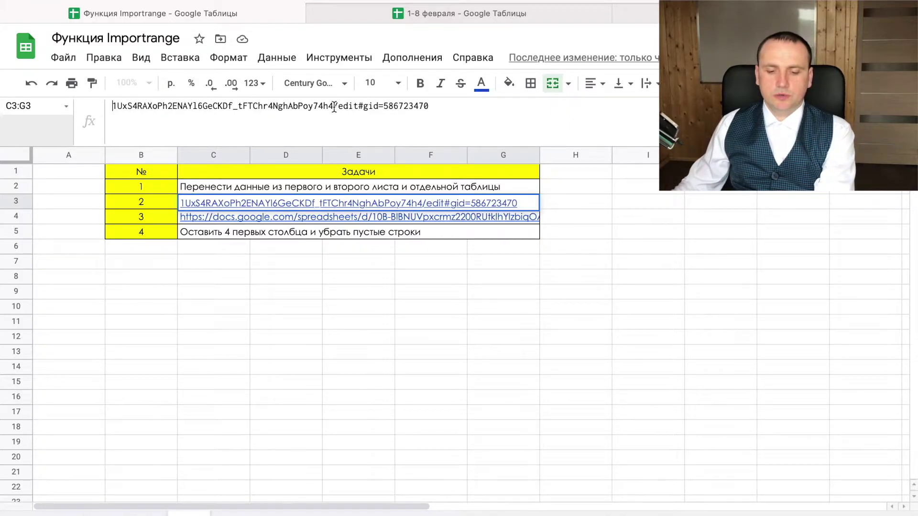
drag(333, 106, 449, 106)
key(BackSpace)
key(Return)
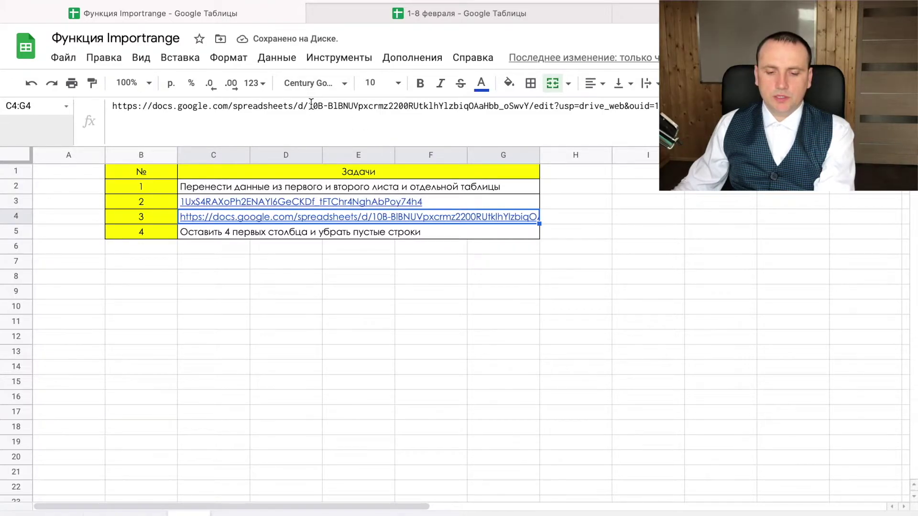
Trim the C4 link the same way, leaving only the spreadsheet ID.
drag(313, 106, 113, 106)
key(BackSpace)
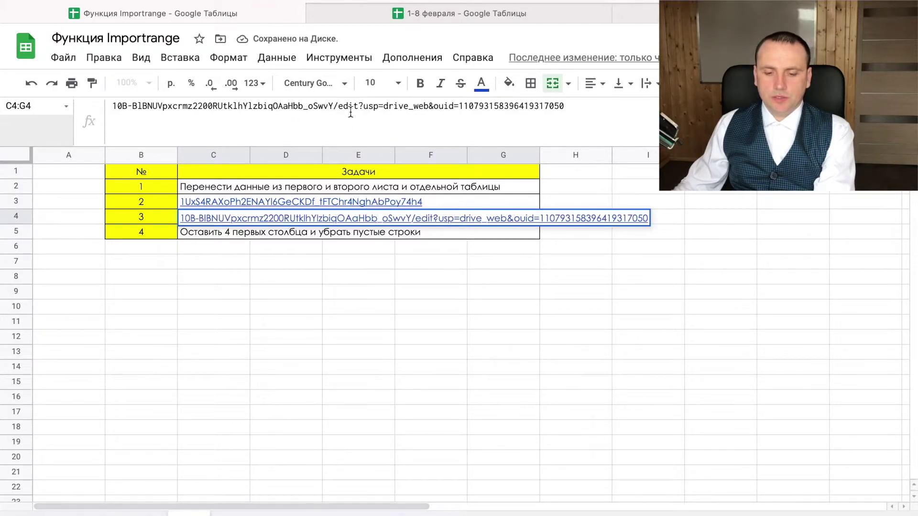
drag(334, 106, 509, 114)
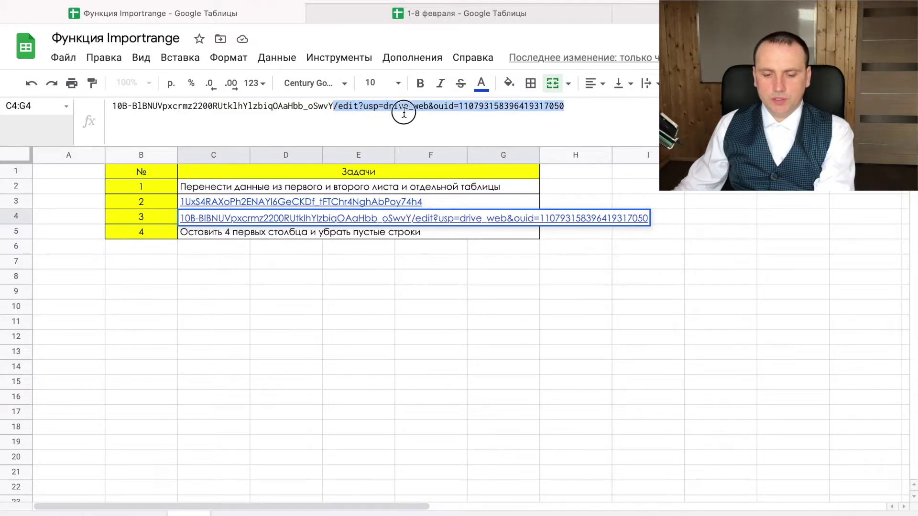
key(BackSpace)
key(Return)
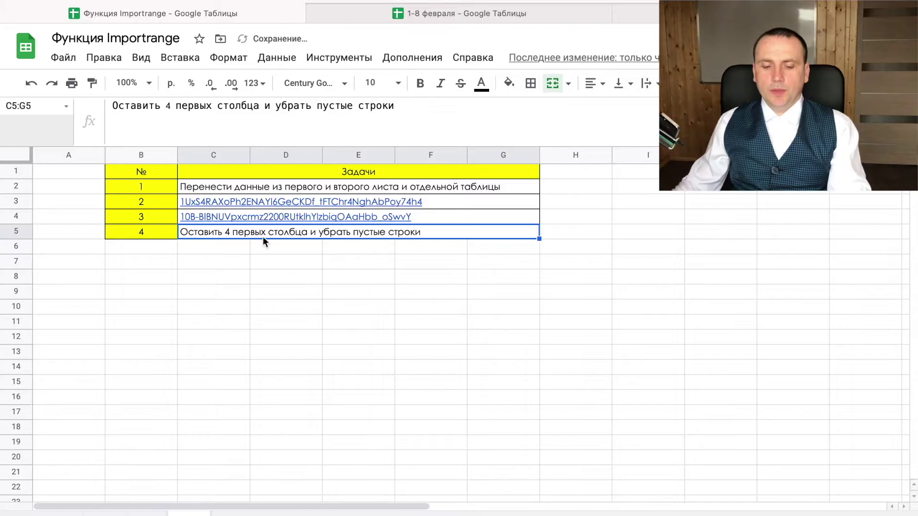
click(165, 267)
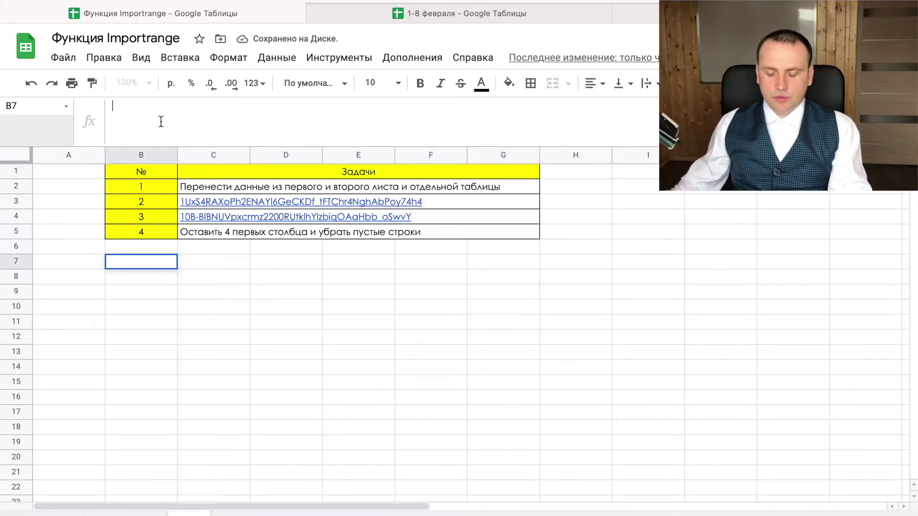
Write IMPORTRANGE("";"Лист1!A1:I") in B7 without the leading equals sign.
text(=IM)
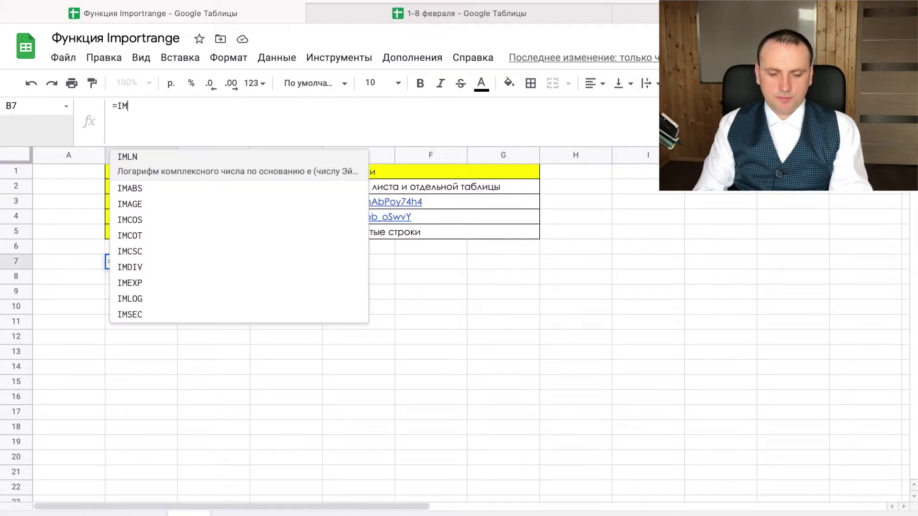
text(P)
key(Tab)
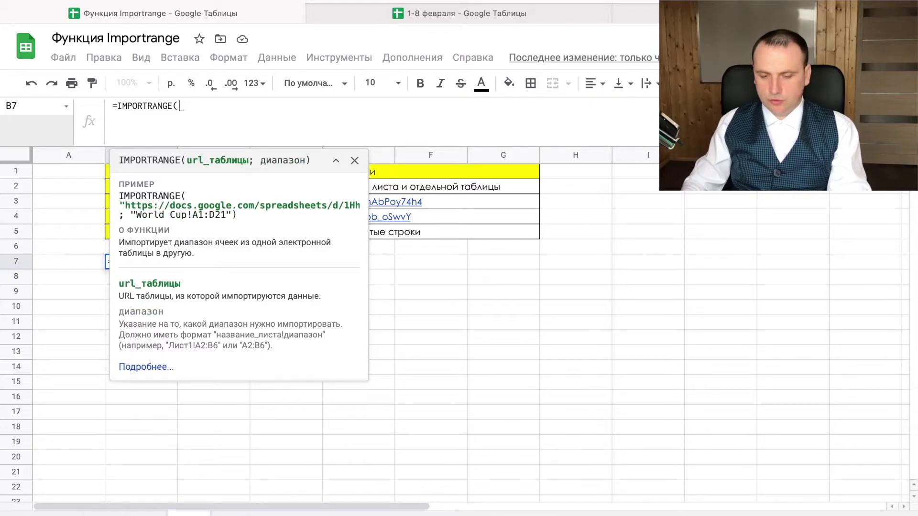
text("")
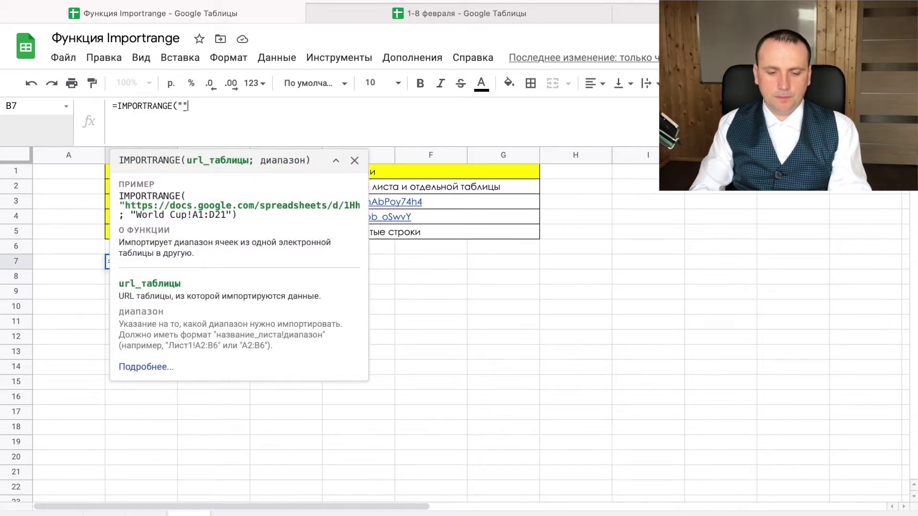
text(;"Лист1!)
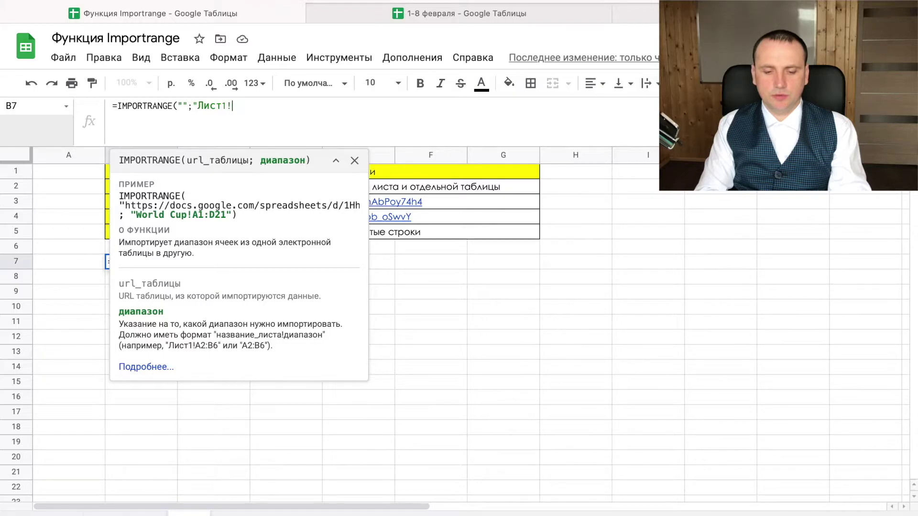
text(^)
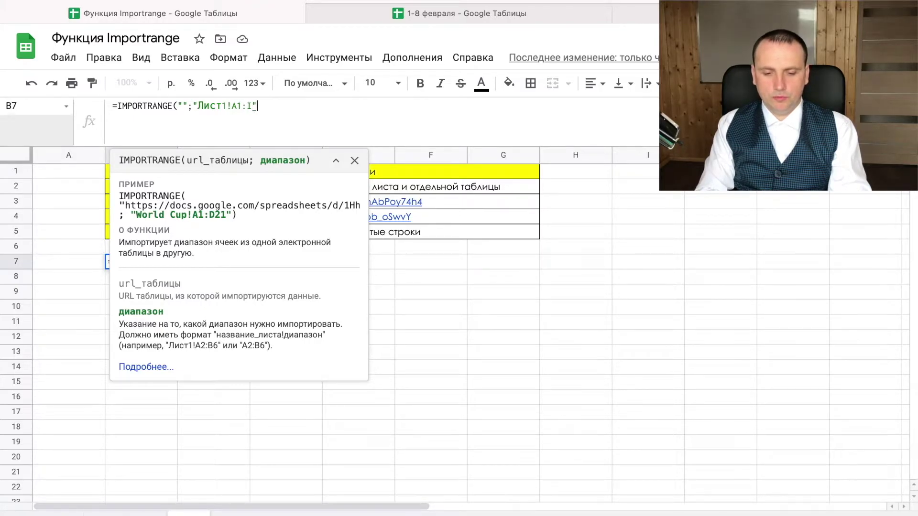
text())
click(113, 105)
key(BackSpace)
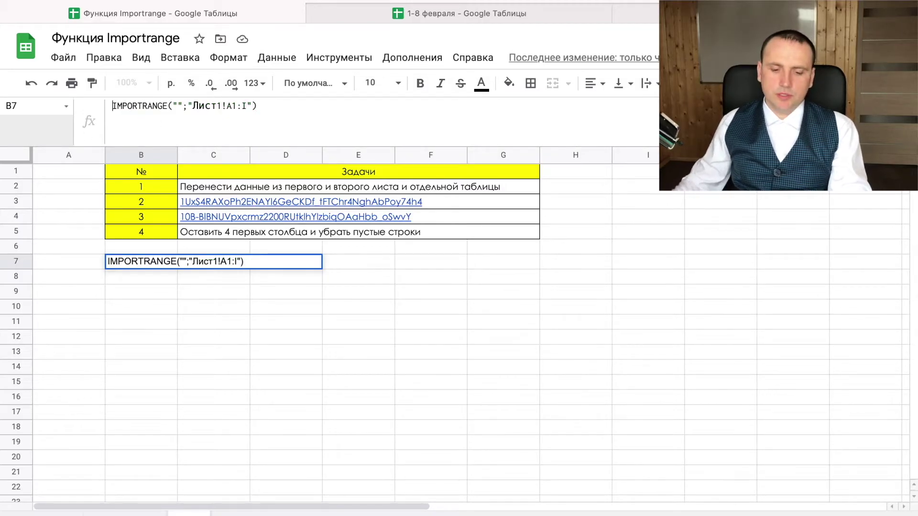
Stack three IMPORTRANGE("";"Лист1!A1:I") lines in B7, separated by semicolons and line breaks.
drag(219, 145, 219, 241)
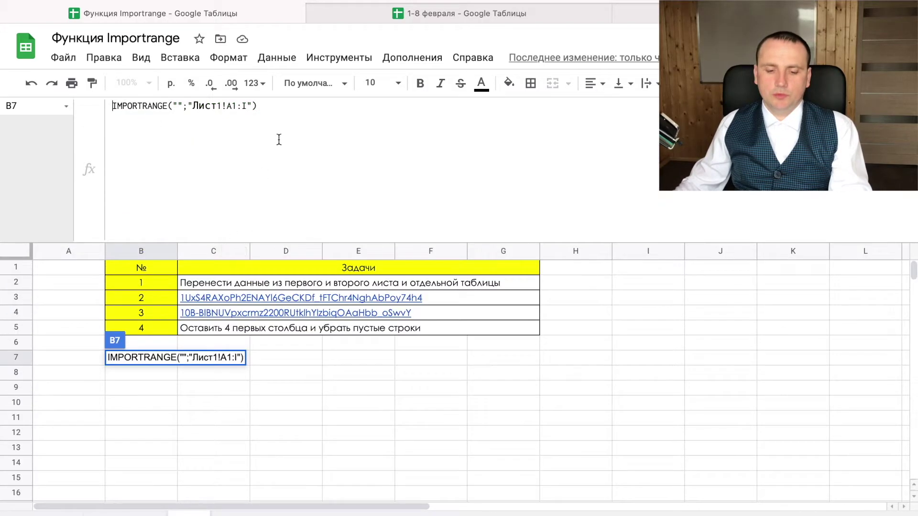
triple_click(284, 102)
key(ctrl+c)
click(283, 102)
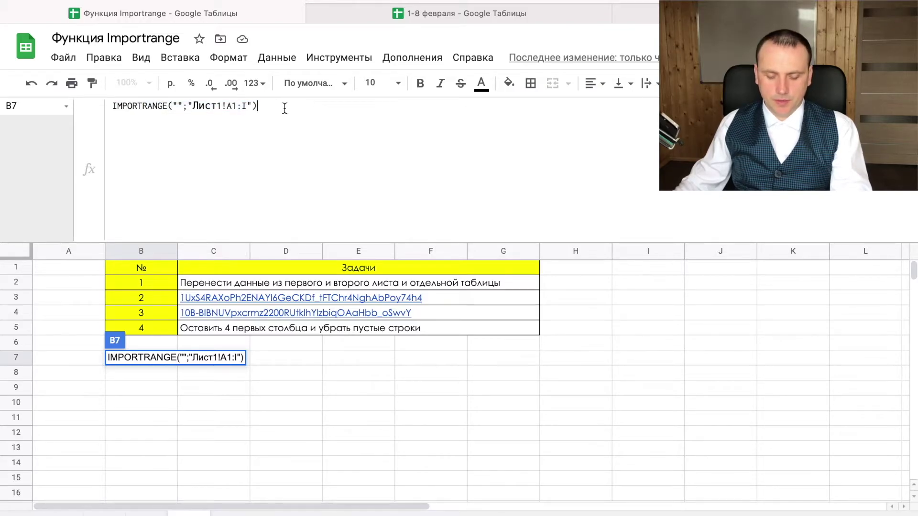
text($)
key(BackSpace)
text(;)
key(ctrl+Return)
key(ctrl+v)
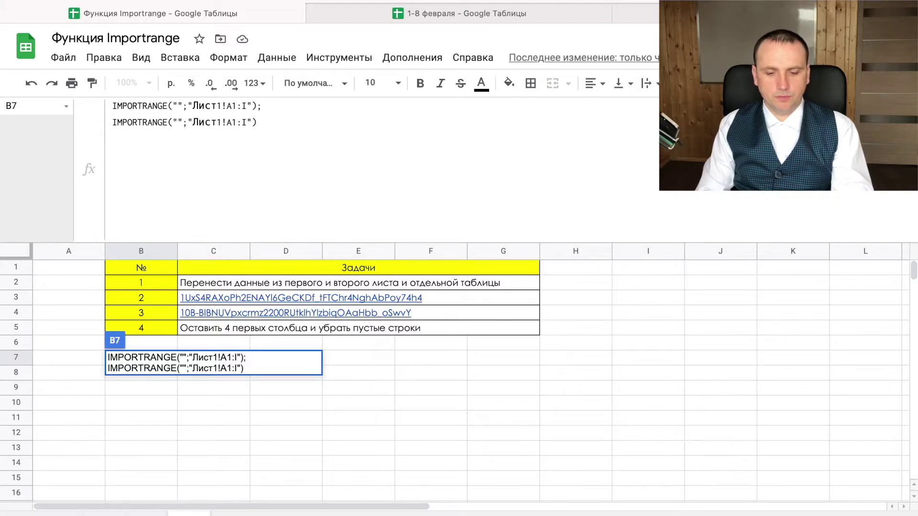
key(ctrl+Return)
key(ctrl+v)
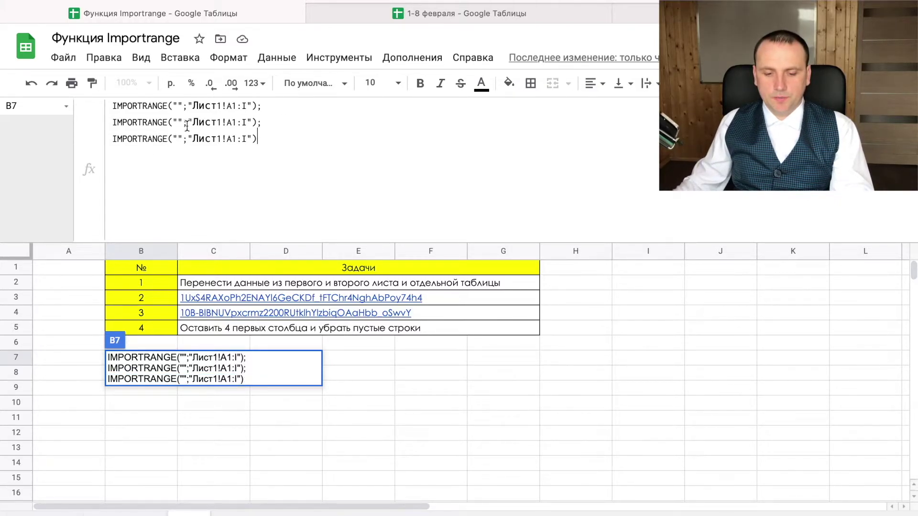
Change the second line's range to "Лист2!A1:I".
click(221, 123)
key(BackSpace)
text(2)
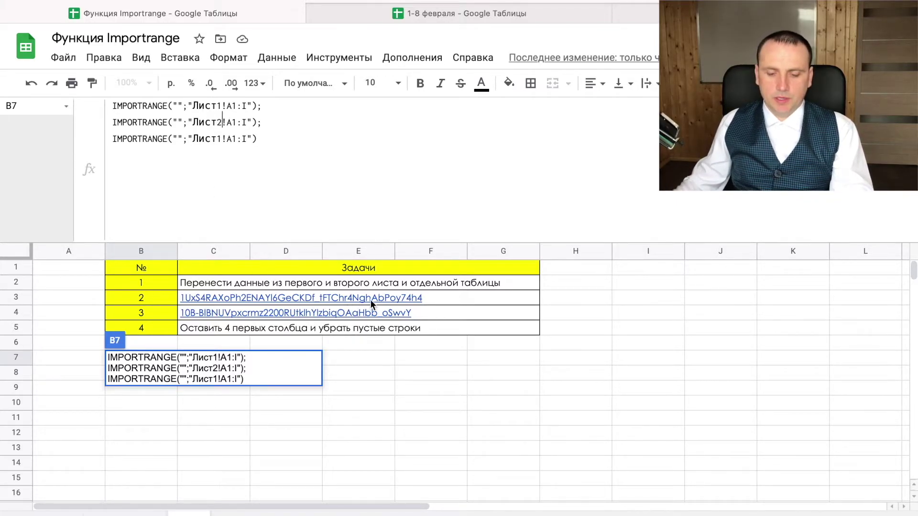
Copy the spreadsheet ID text from cell C3.
click(404, 298)
drag(344, 105, 113, 105)
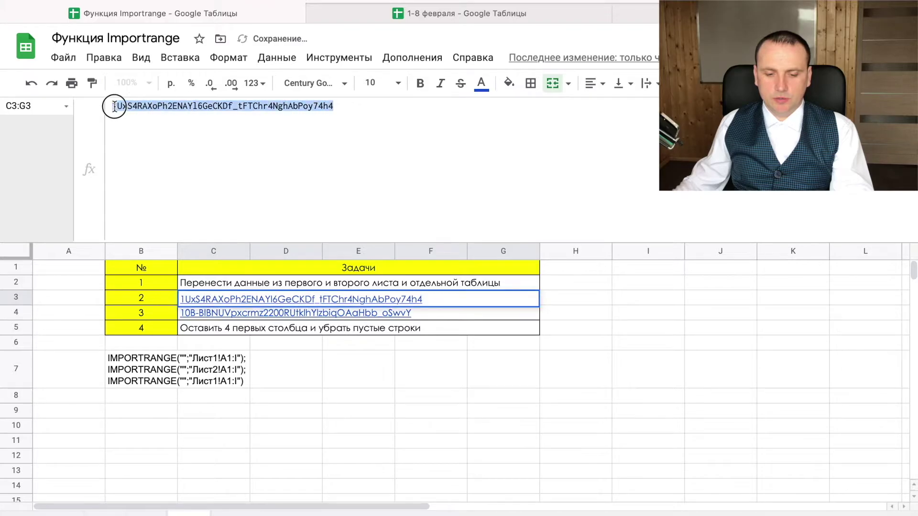
right_click(127, 105)
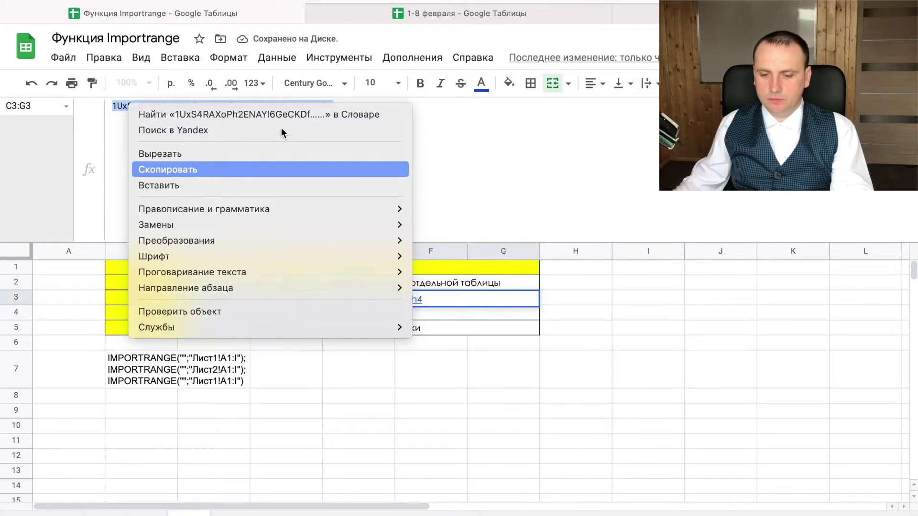
click(201, 169)
Paste C3's ID into the empty quotes of B7's first two IMPORTRANGE lines, then select C4's ID.
click(200, 364)
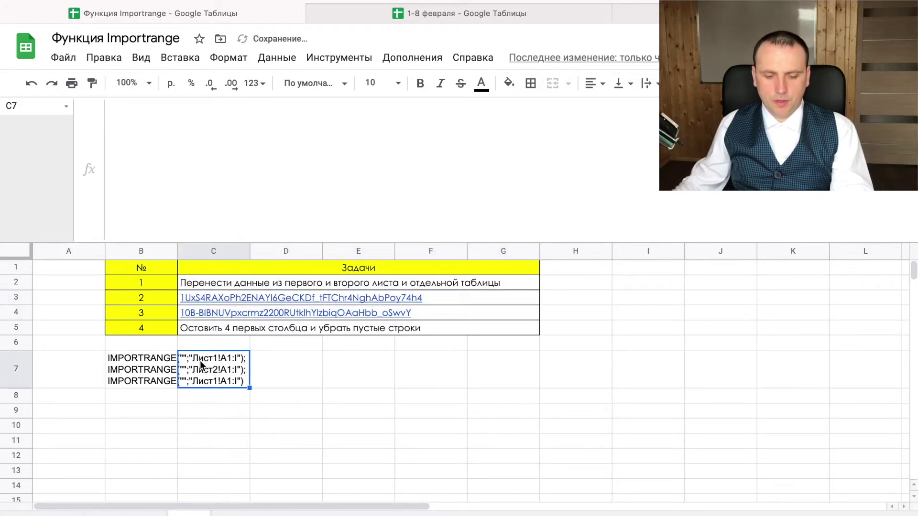
click(173, 366)
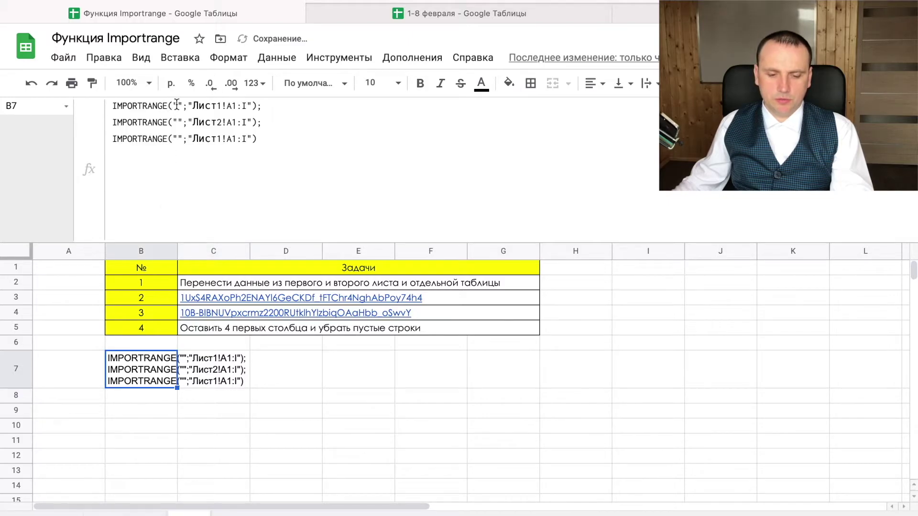
click(180, 105)
key(ctrl+v)
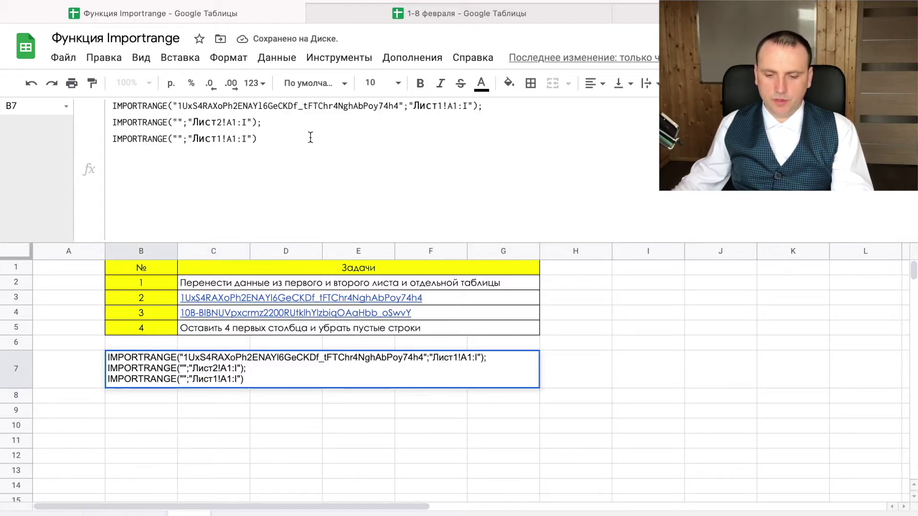
click(179, 121)
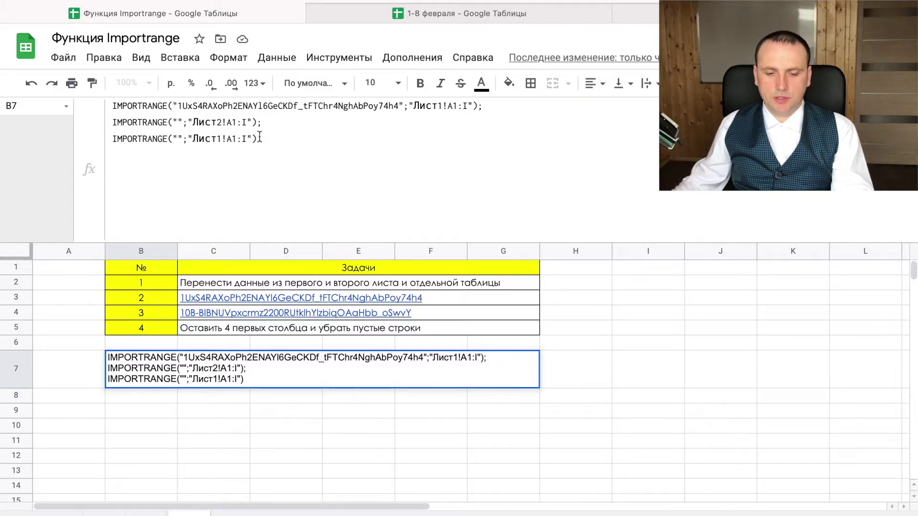
key(ctrl+v)
click(176, 138)
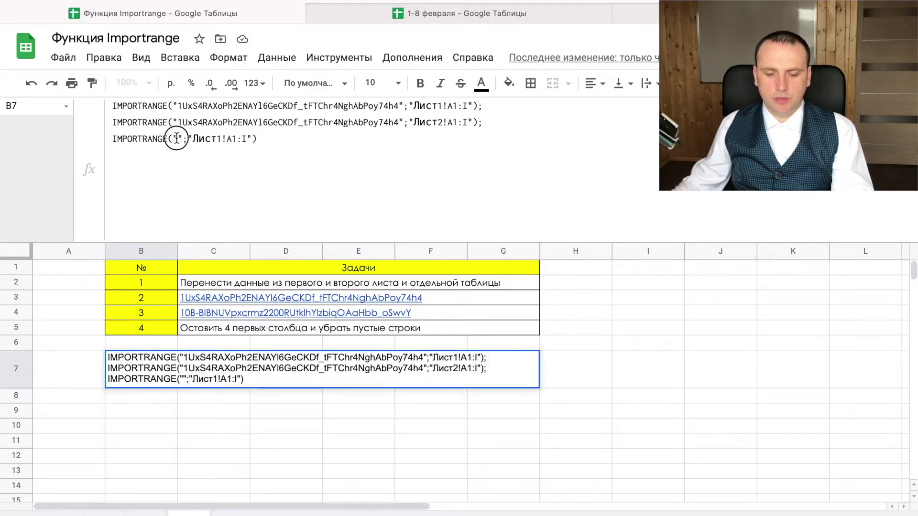
click(443, 308)
drag(334, 106, 113, 110)
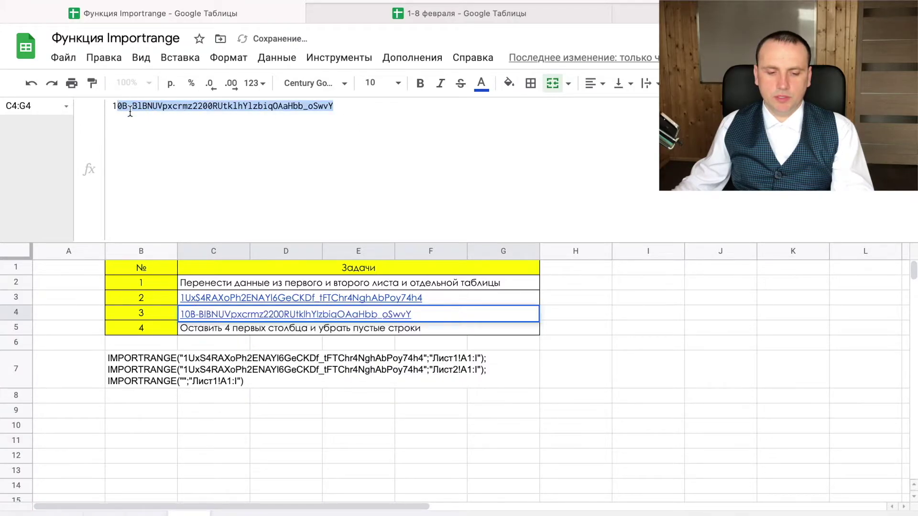
Copy C4's spreadsheet ID and paste it into the third IMPORTRANGE line's quotes in B7.
right_click(150, 106)
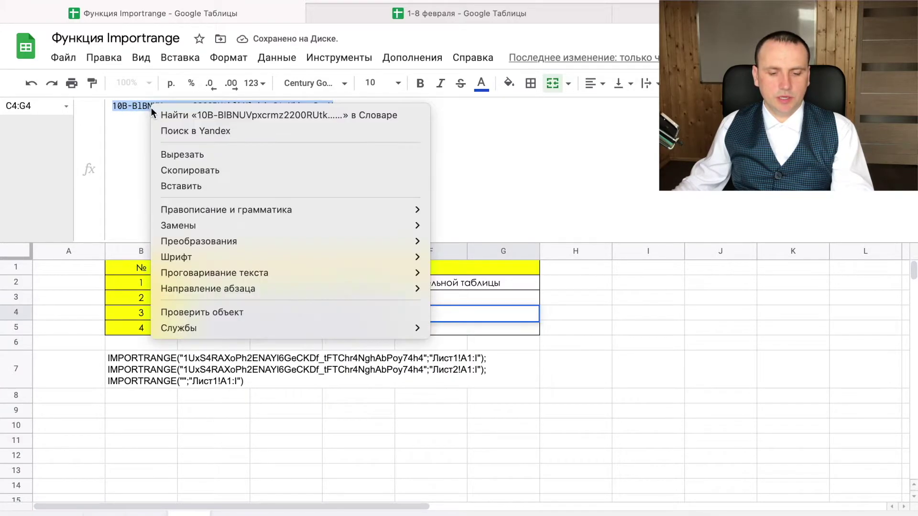
click(235, 170)
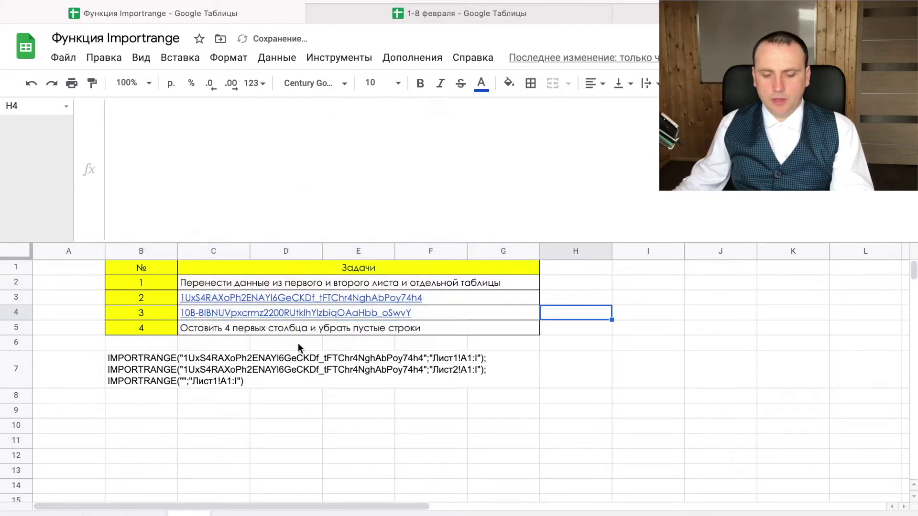
click(139, 382)
click(178, 138)
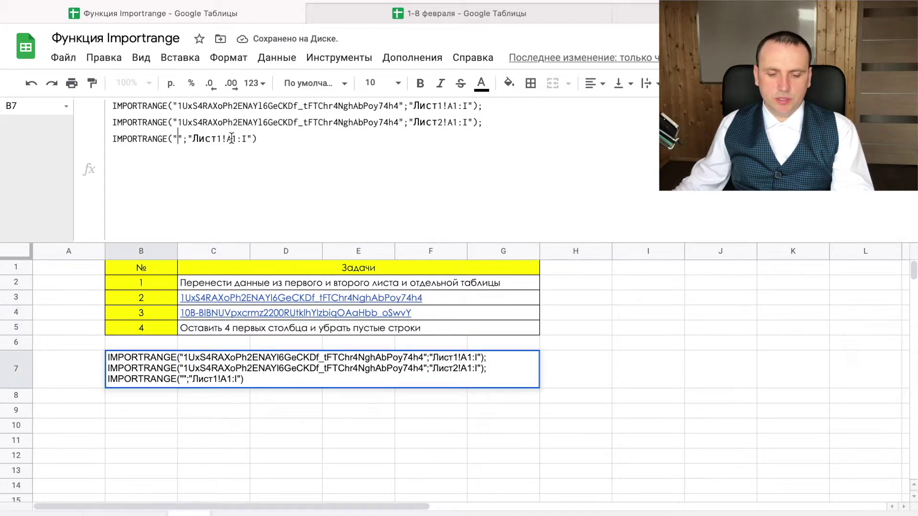
key(ctrl+v)
Wrap B7's three IMPORTRANGE lines in { } braces and commit the array formula.
click(524, 140)
text(})
click(118, 105)
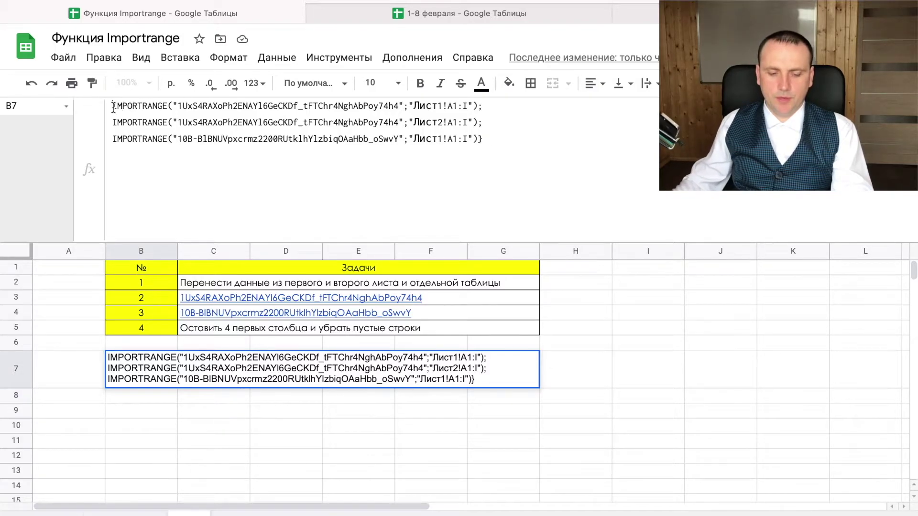
text({)
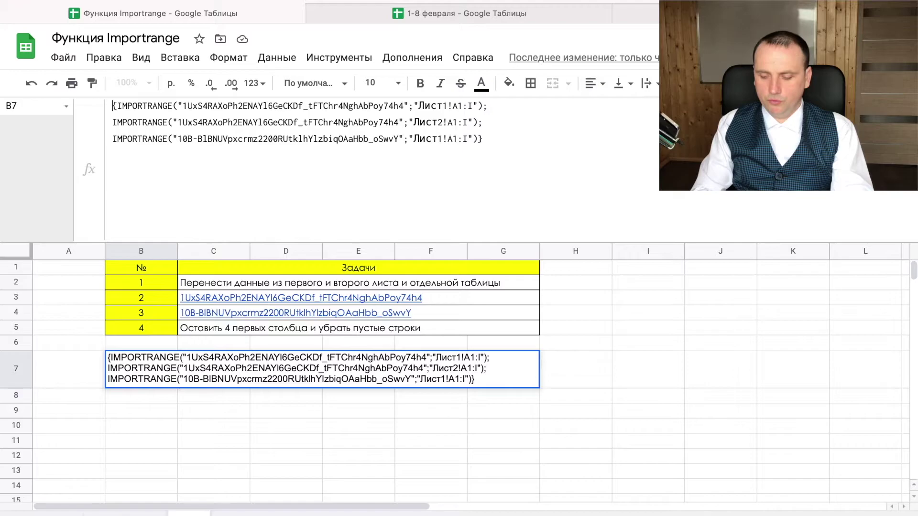
key(Return)
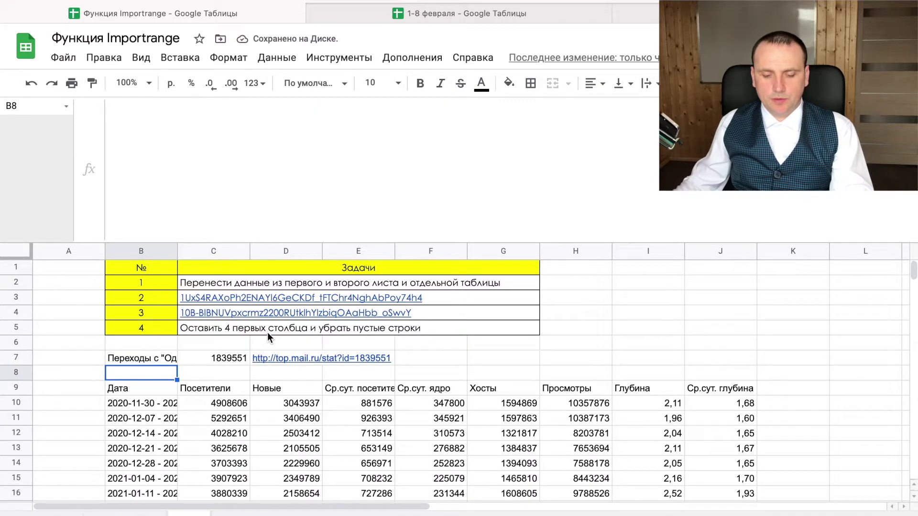
Change B7's first range from Лист1!A1:I to Лист1!A3:I, producing a #VALUE! array-literal error.
scroll(268, 334, down, 6)
scroll(267, 336, up, 5)
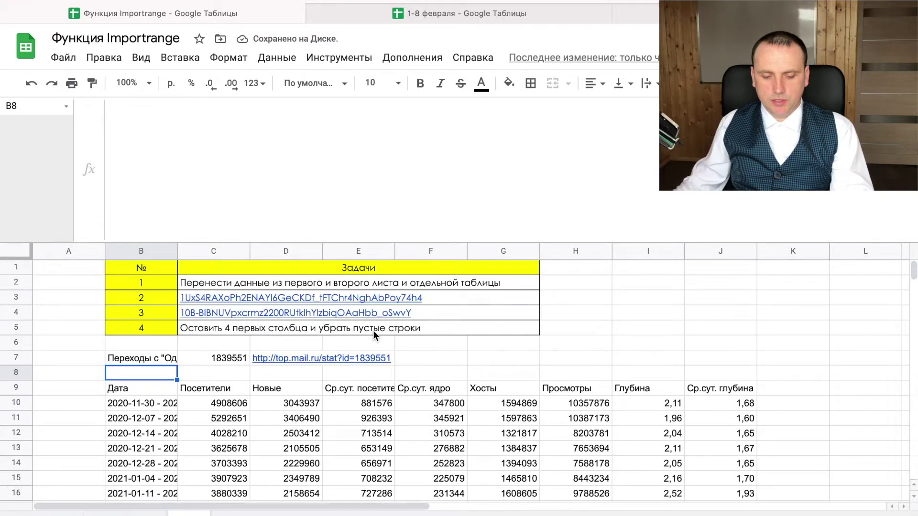
click(144, 358)
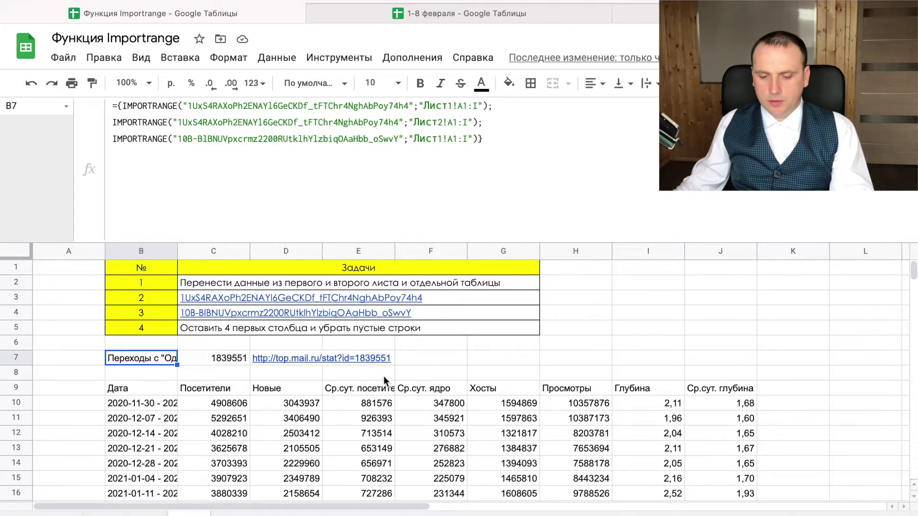
scroll(384, 374, down, 7)
scroll(384, 376, down, 5)
click(469, 105)
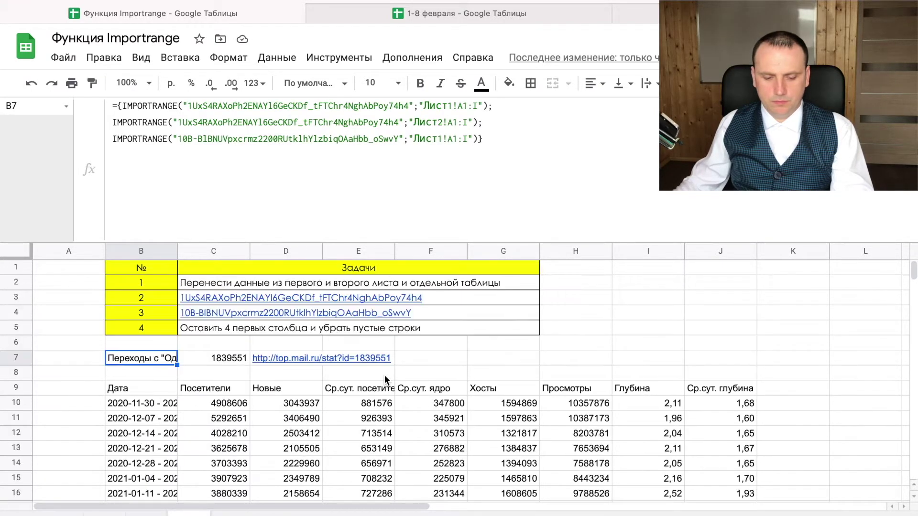
key(BackSpace)
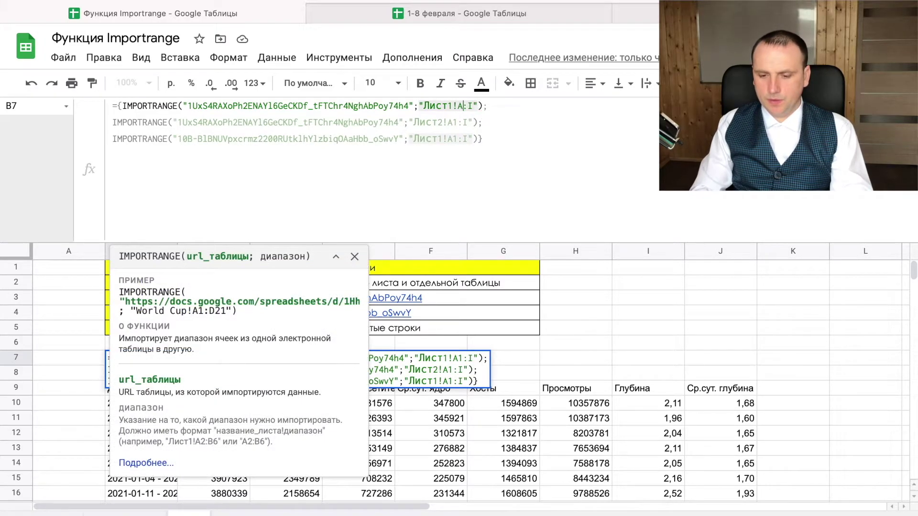
text(3)
key(Return)
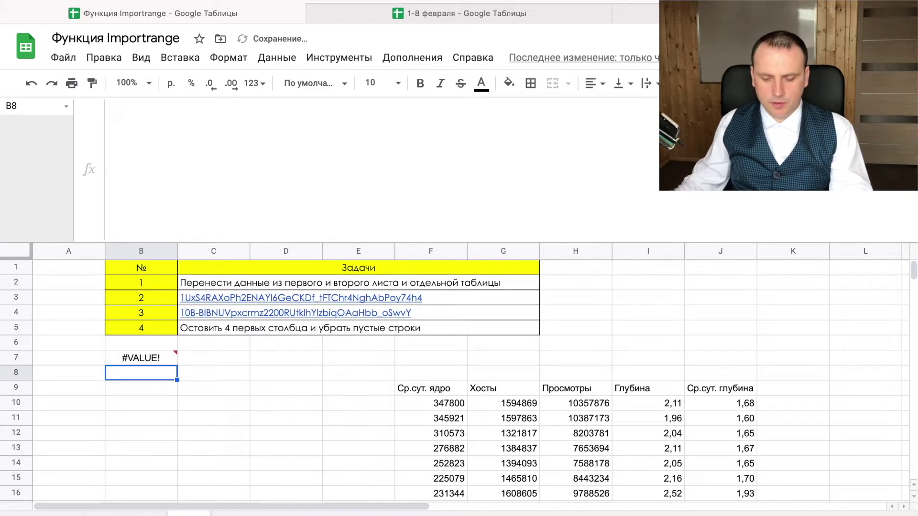
click(165, 358)
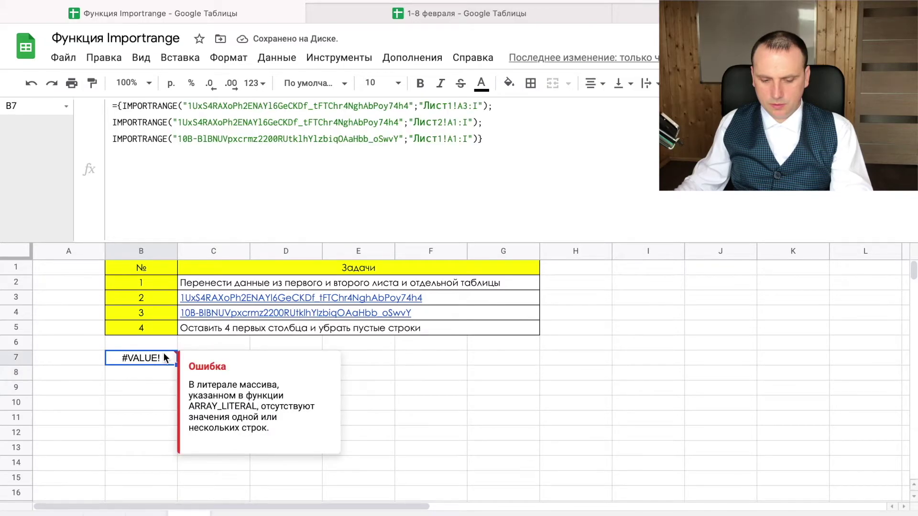
Scroll through the loaded weekly table and empty rows below, then back up to B7.
scroll(490, 359, down, 3)
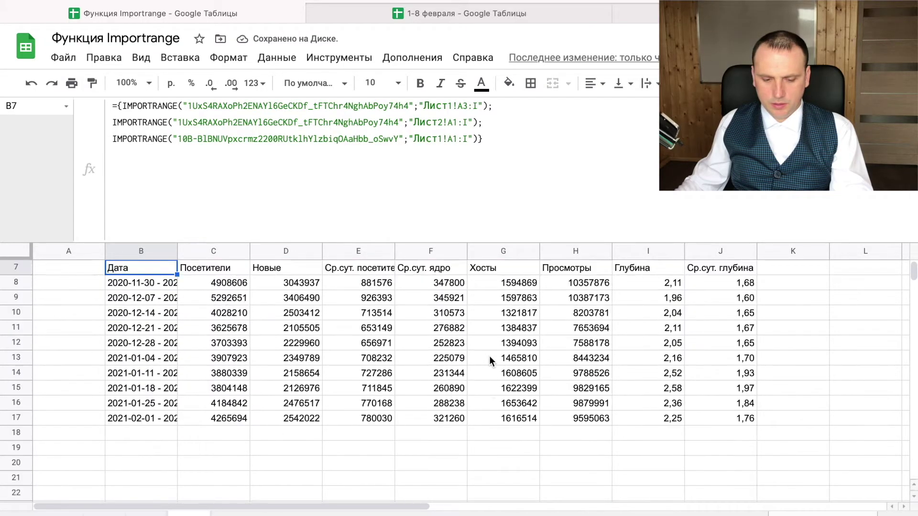
scroll(490, 359, up, 2)
scroll(479, 356, down, 1)
scroll(479, 356, down, 4)
scroll(479, 356, down, 1)
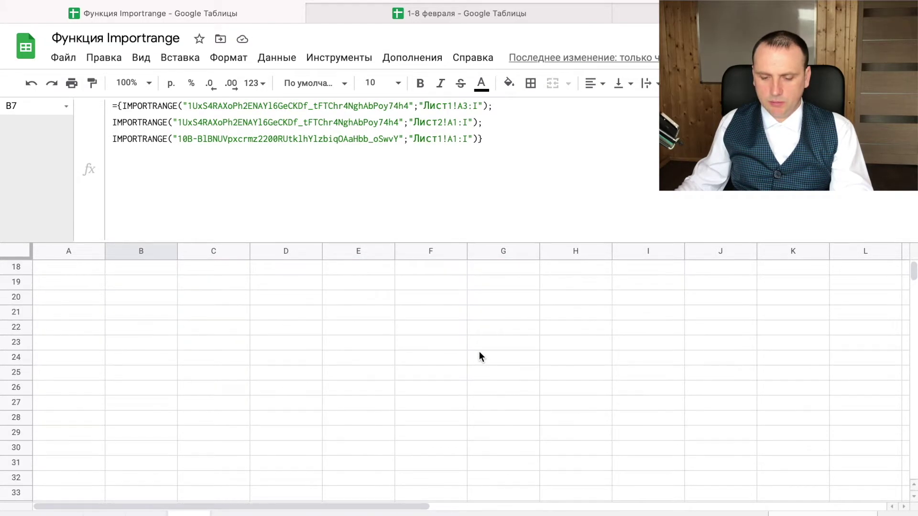
scroll(479, 353, up, 10)
scroll(479, 354, down, 20)
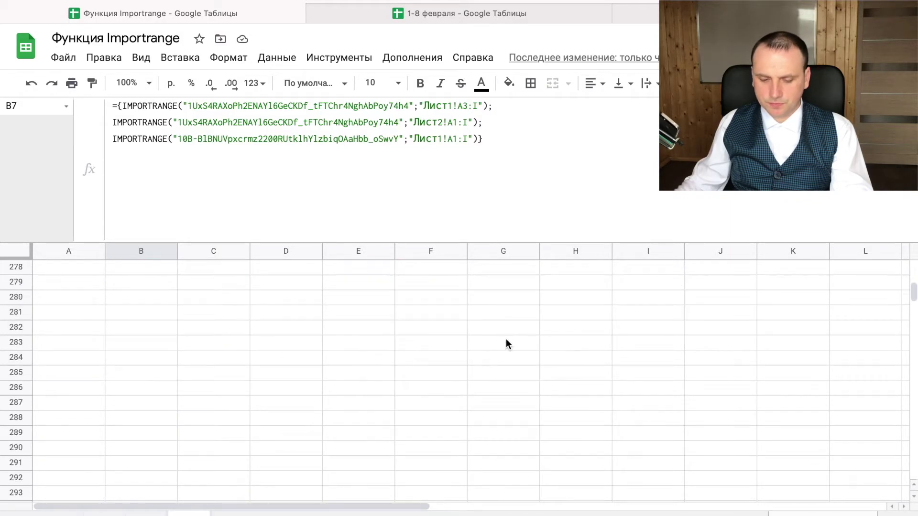
scroll(592, 339, down, 20)
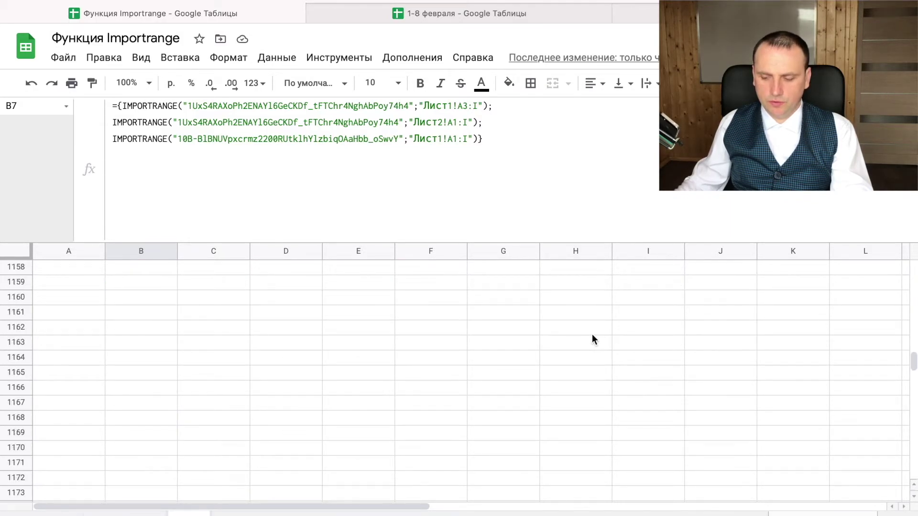
scroll(592, 335, down, 20)
scroll(592, 334, down, 20)
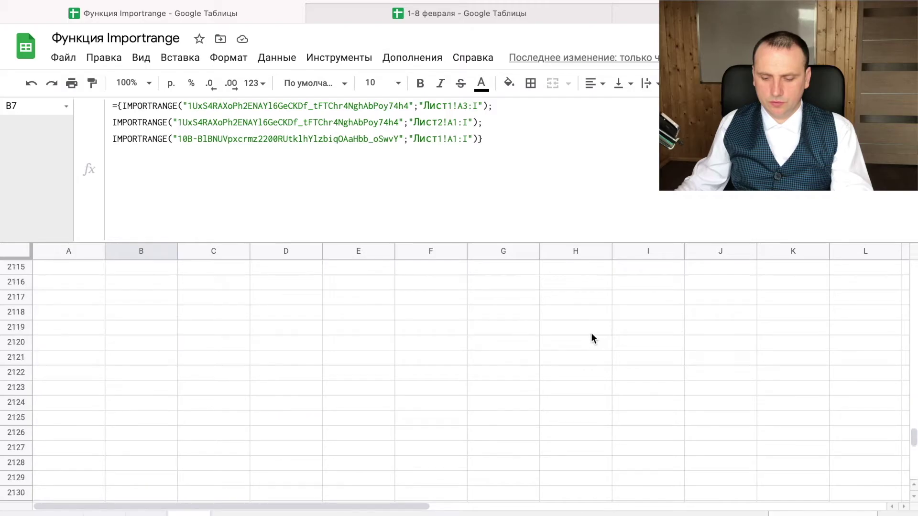
scroll(592, 338, up, 20)
scroll(549, 286, up, 20)
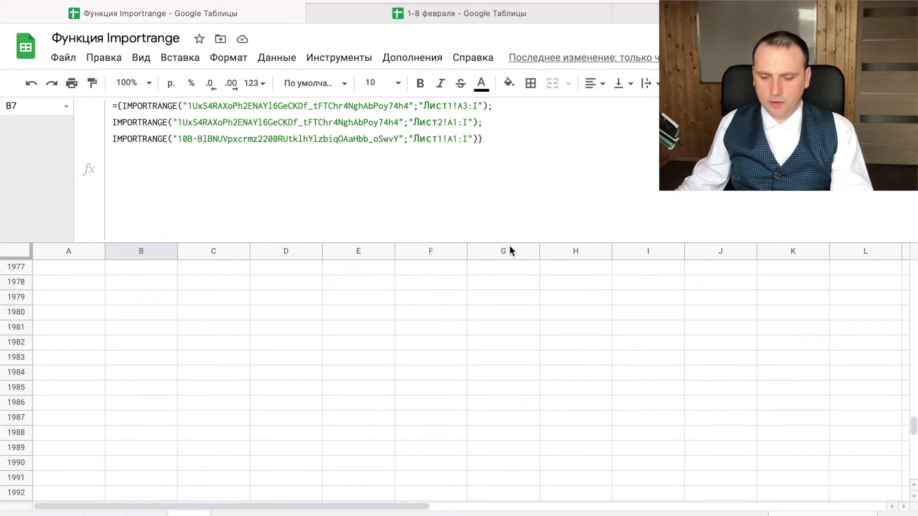
drag(509, 244, 506, 160)
scroll(595, 268, up, 20)
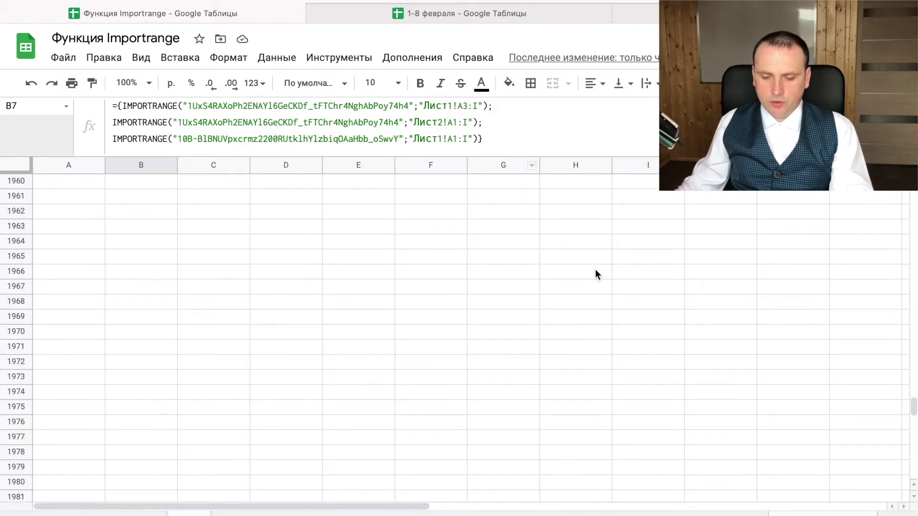
scroll(595, 275, up, 20)
scroll(774, 334, up, 20)
scroll(694, 369, up, 8)
scroll(765, 360, up, 20)
scroll(851, 334, up, 20)
scroll(807, 316, up, 20)
scroll(774, 302, up, 20)
scroll(775, 303, up, 20)
scroll(774, 305, up, 20)
scroll(774, 305, up, 20)
scroll(774, 304, up, 20)
scroll(773, 304, up, 20)
scroll(773, 304, up, 20)
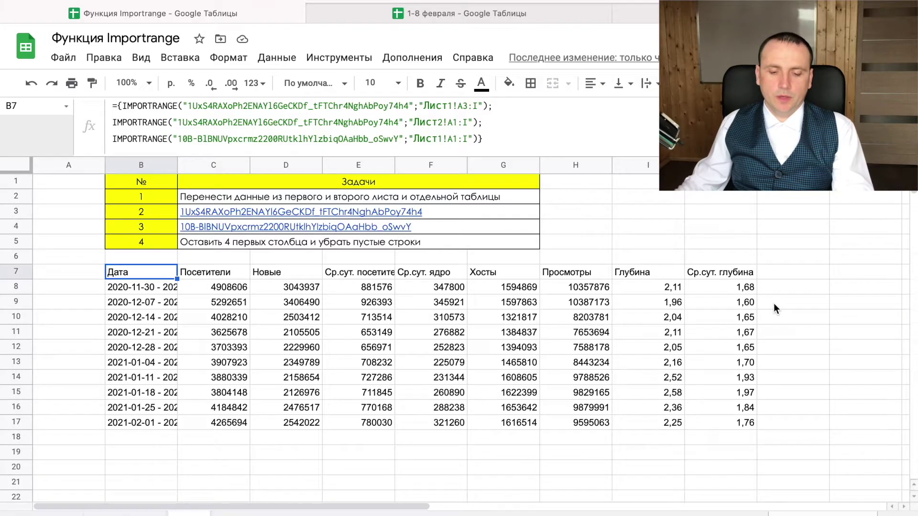
click(116, 106)
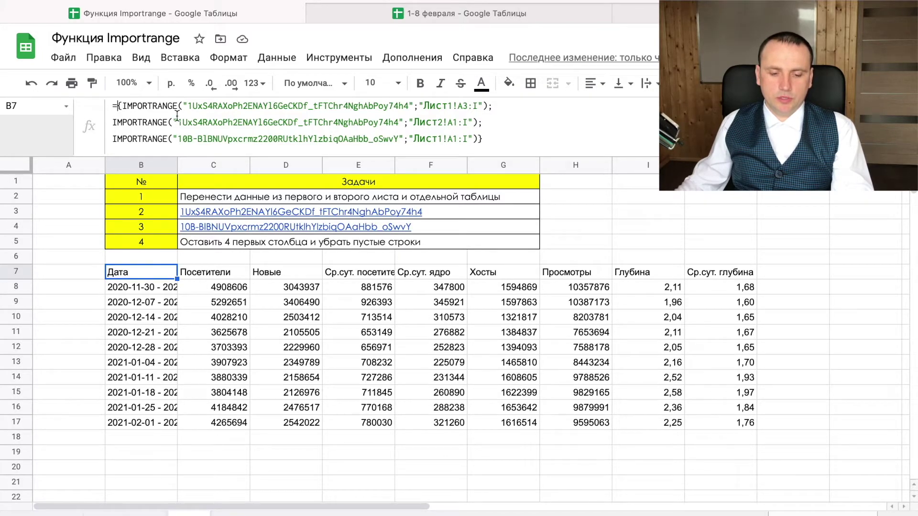
Wrap B7's stacked braced array in a QUERY function, adding a semicolon after the ranges.
drag(229, 157, 216, 286)
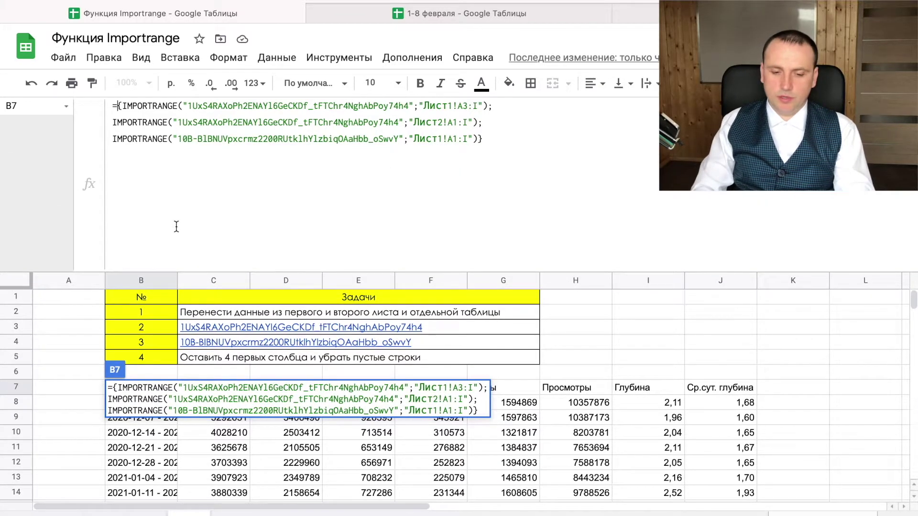
key(ctrl+Return)
text(Query)
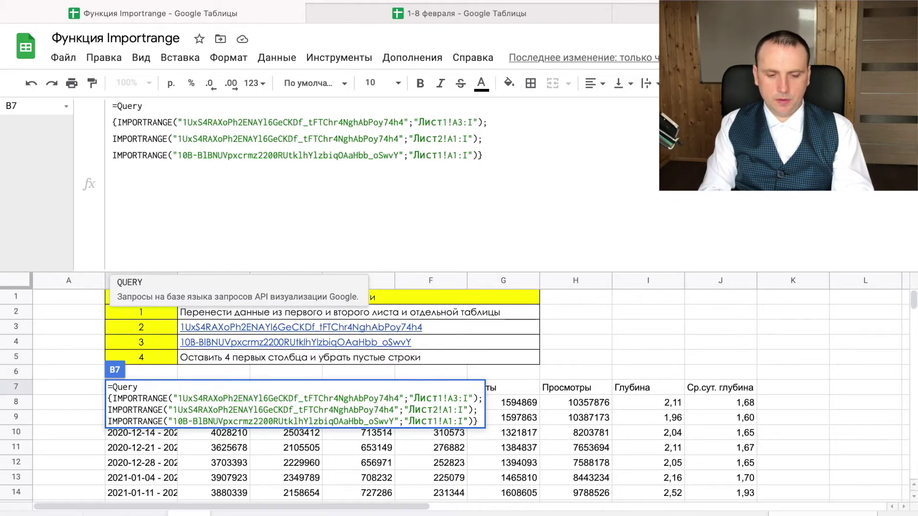
key(Tab)
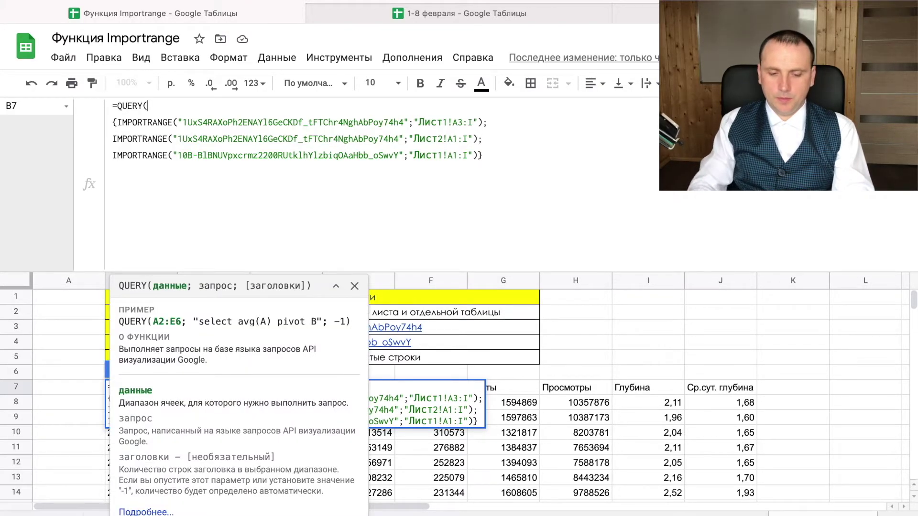
click(514, 161)
text(;)
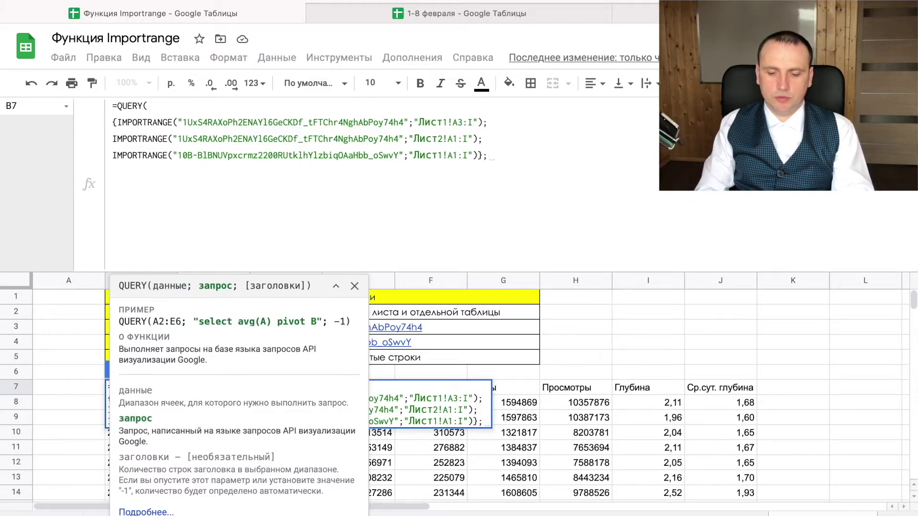
Add the query string "select Col1,Col2,Col3,Col4" on separate lines and commit the formula.
key(alt+Return)
text(")
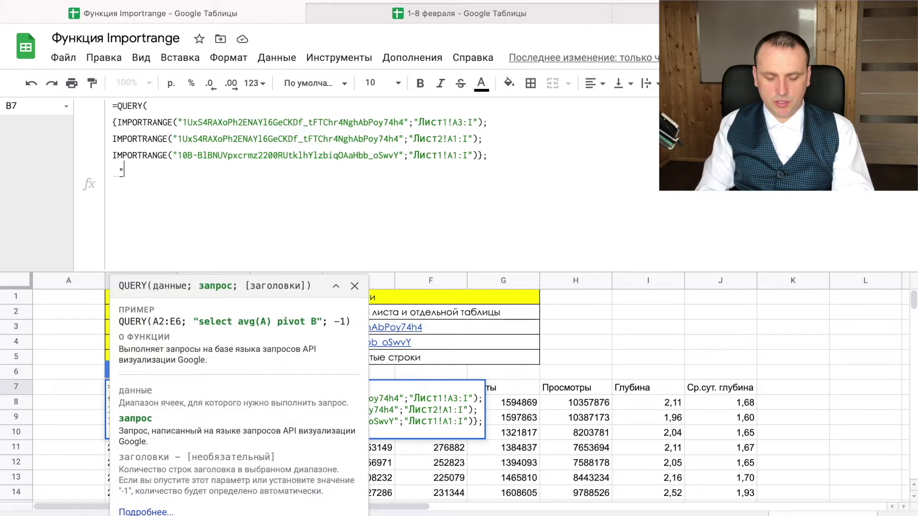
key(alt+Return)
key(alt+Return)
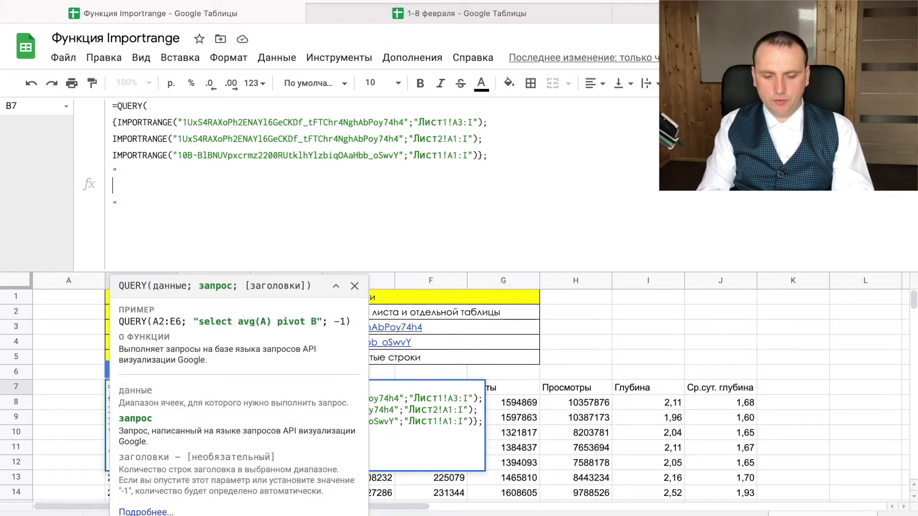
text(ыу)
key(BackSpace)
key(BackSpace)
key(BackSpace)
key(BackSpace)
text(select)
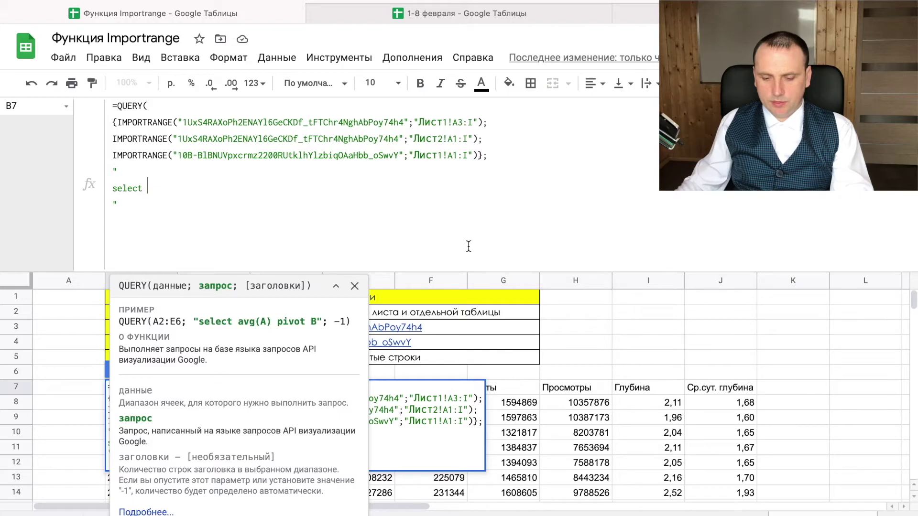
drag(484, 271, 501, 256)
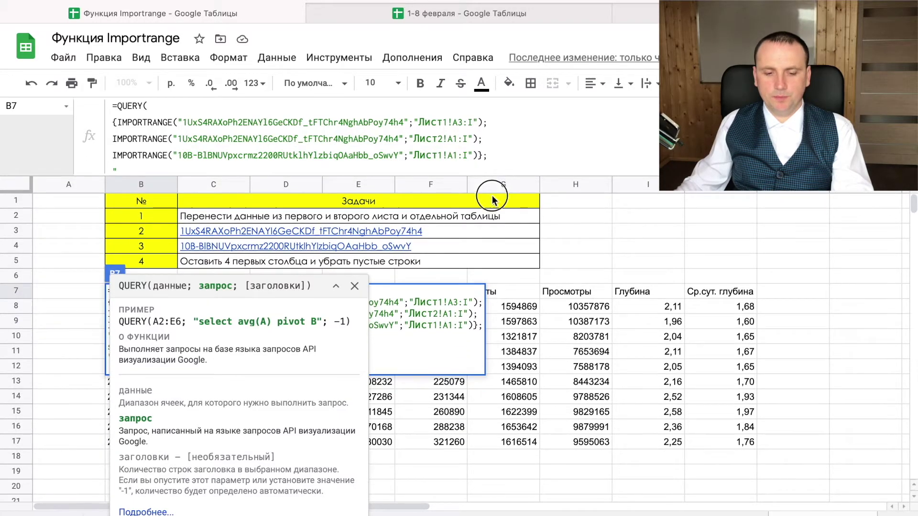
text(Col1)
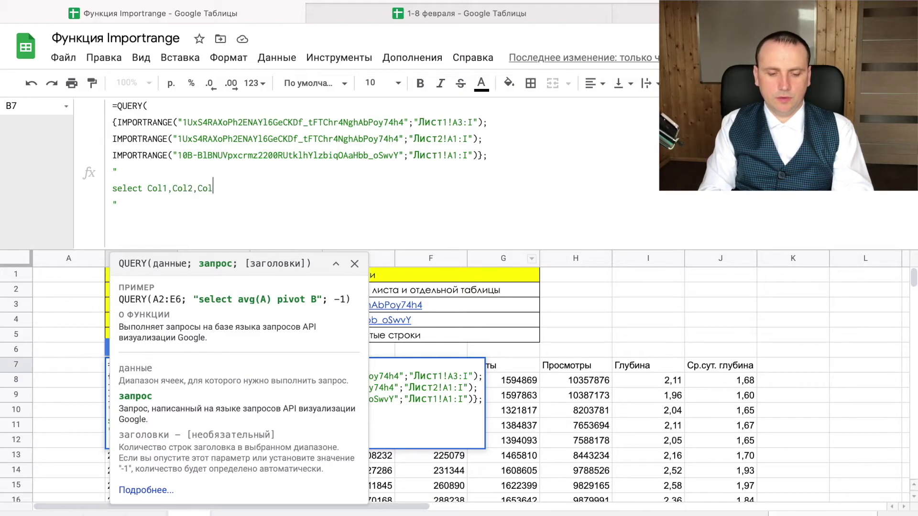
text(,Col4)
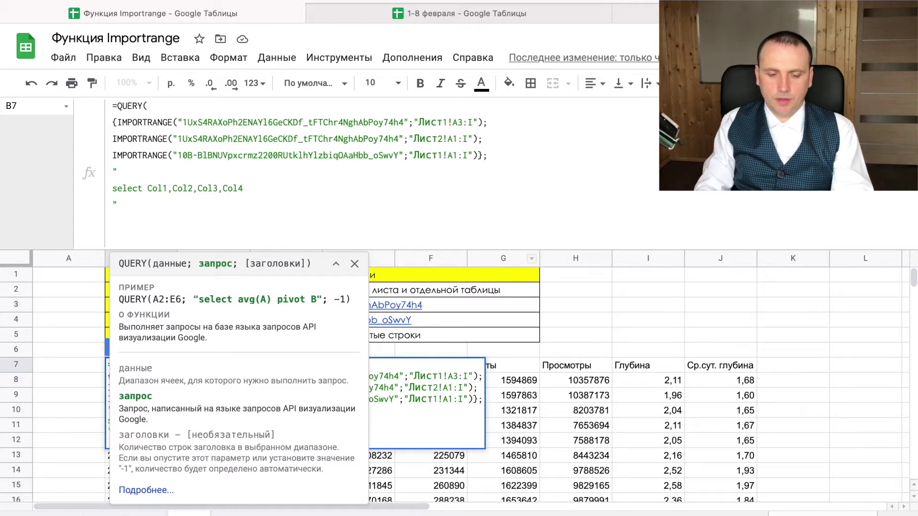
click(118, 203)
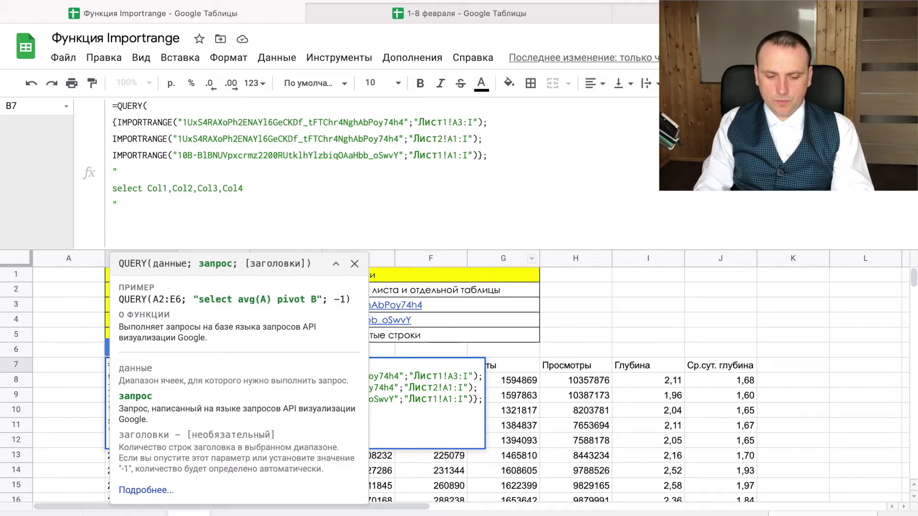
key(ctrl+Return)
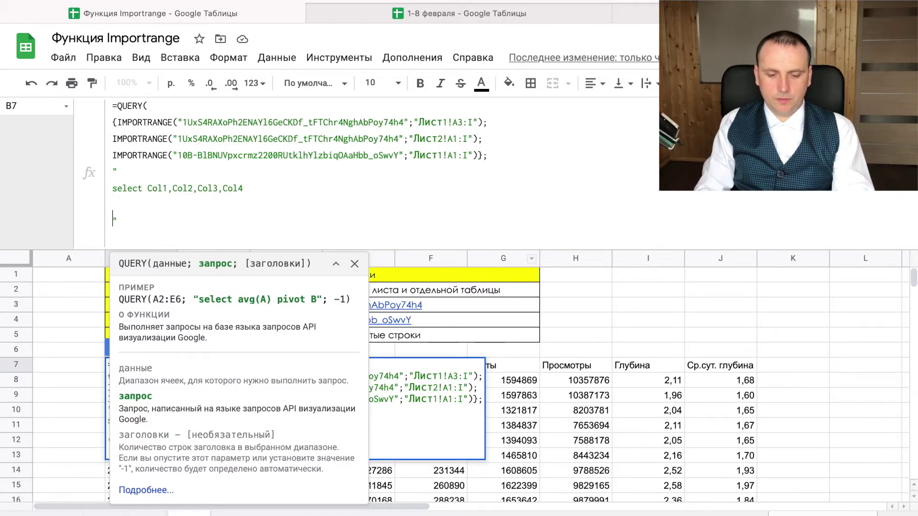
key(Return)
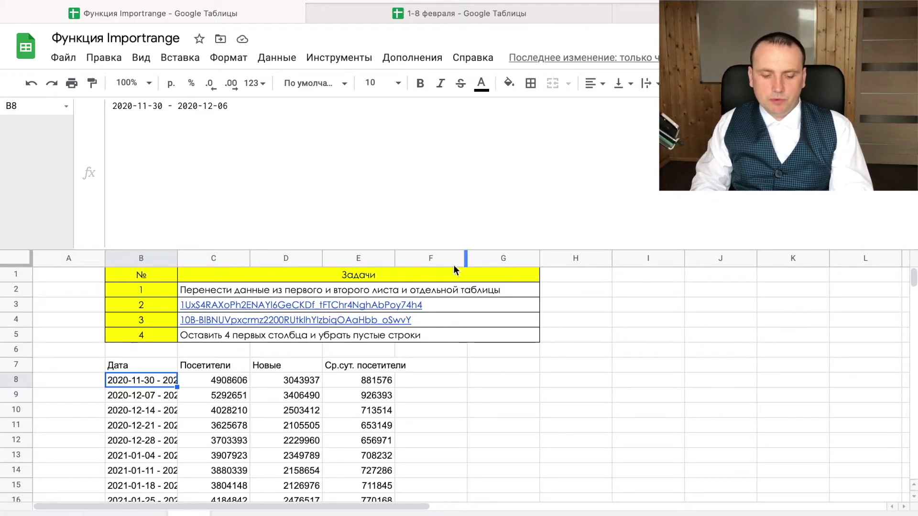
click(128, 363)
click(123, 203)
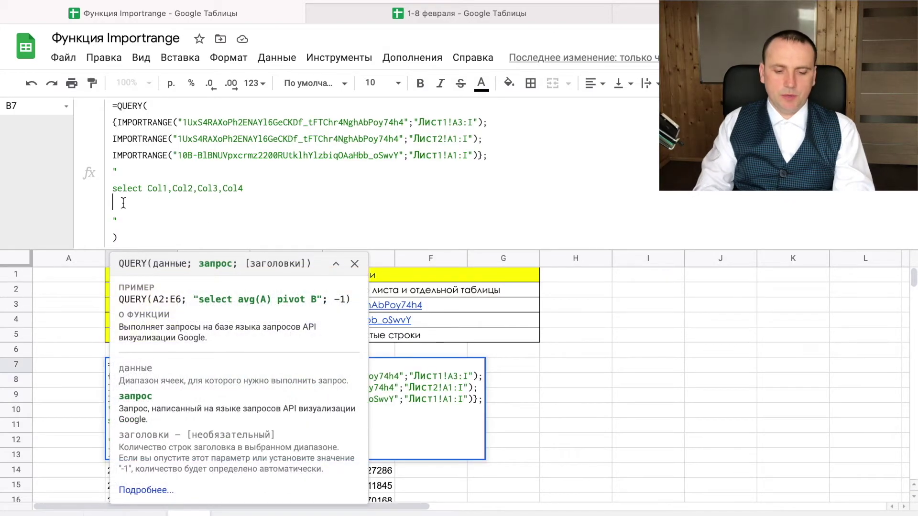
text(where)
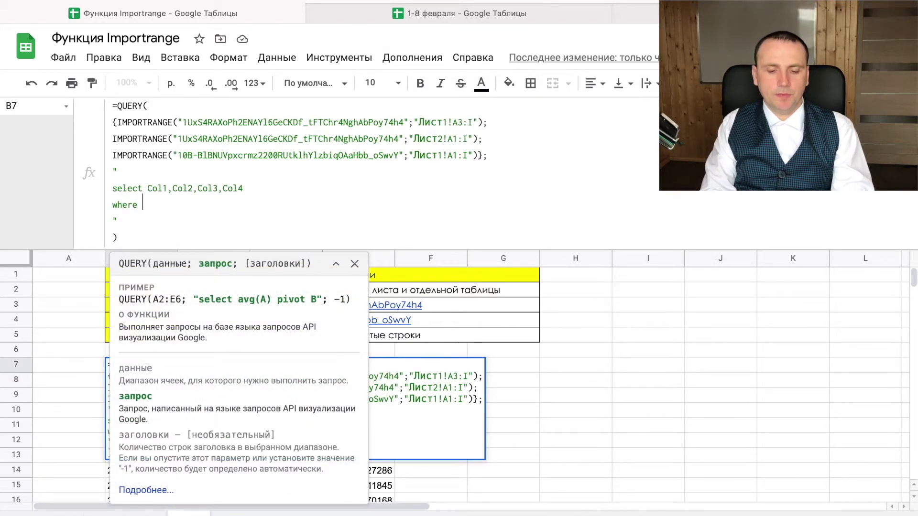
text(Co)
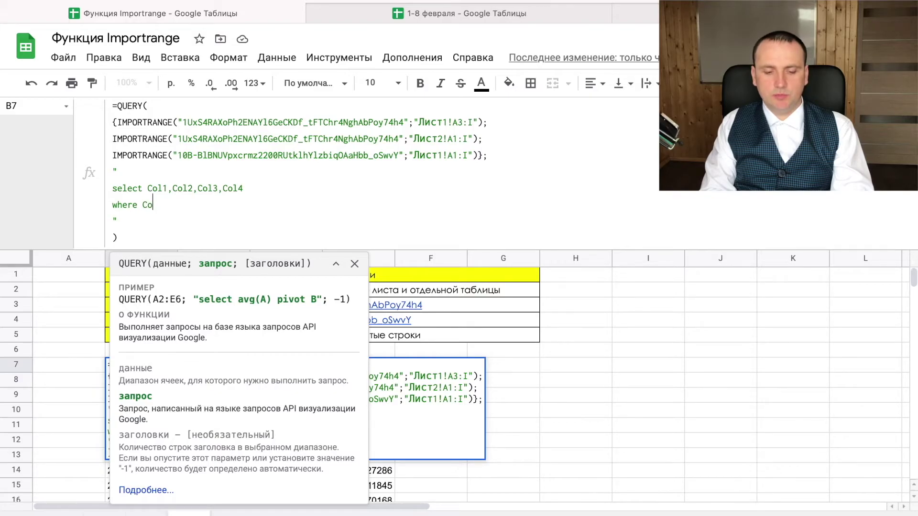
text(s not null)
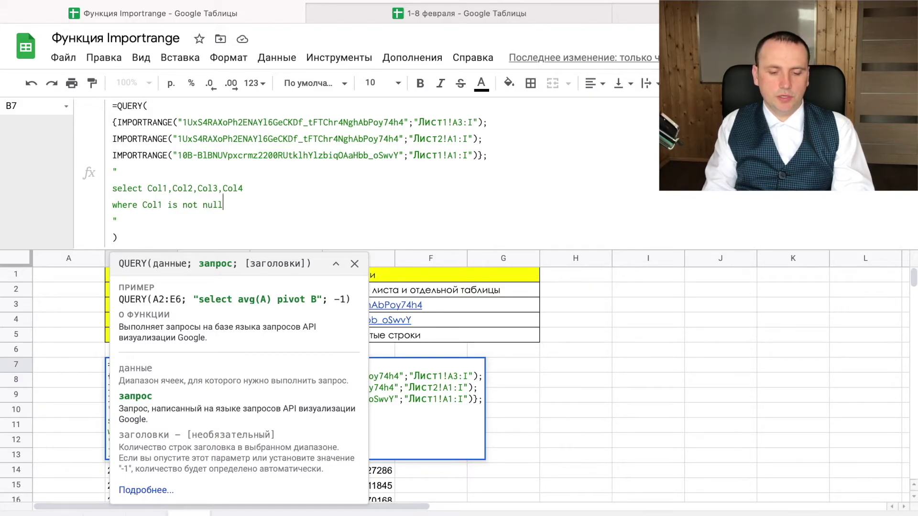
key(Return)
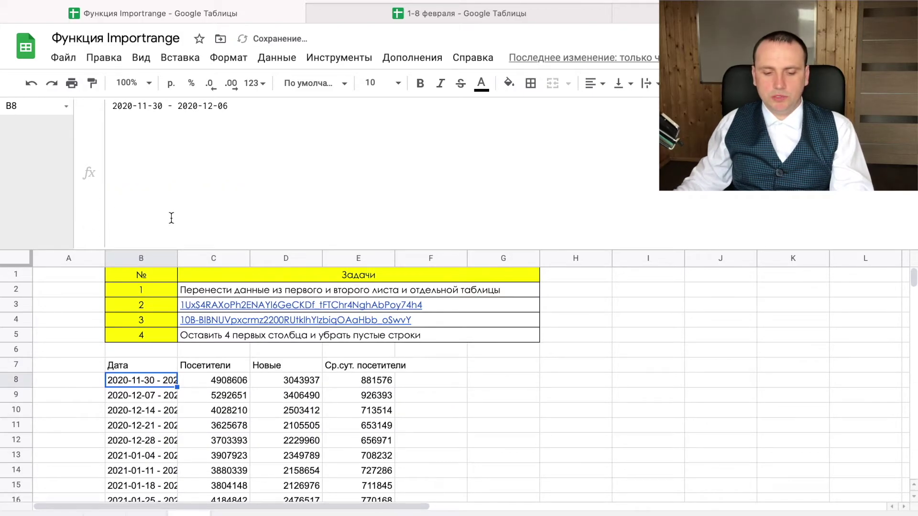
drag(199, 246, 205, 152)
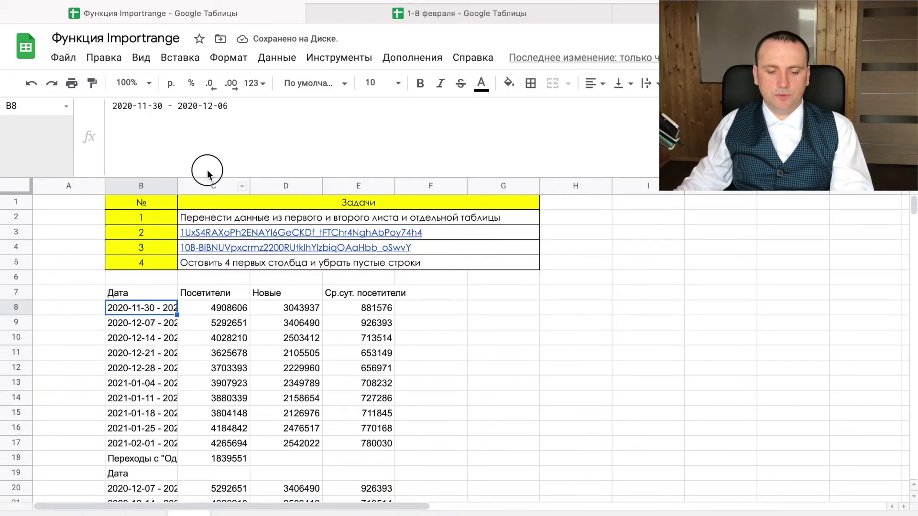
scroll(248, 240, down, 3)
scroll(254, 241, down, 3)
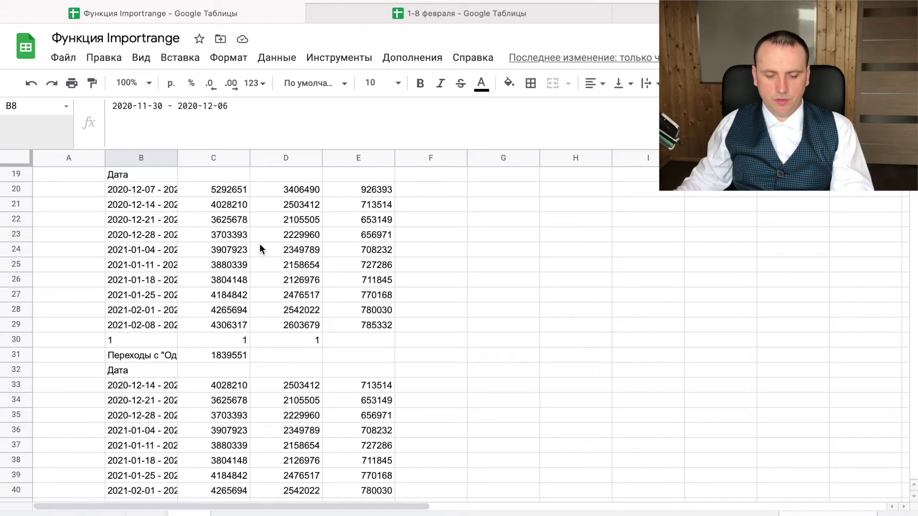
scroll(259, 244, down, 3)
scroll(260, 244, down, 2)
scroll(260, 244, up, 5)
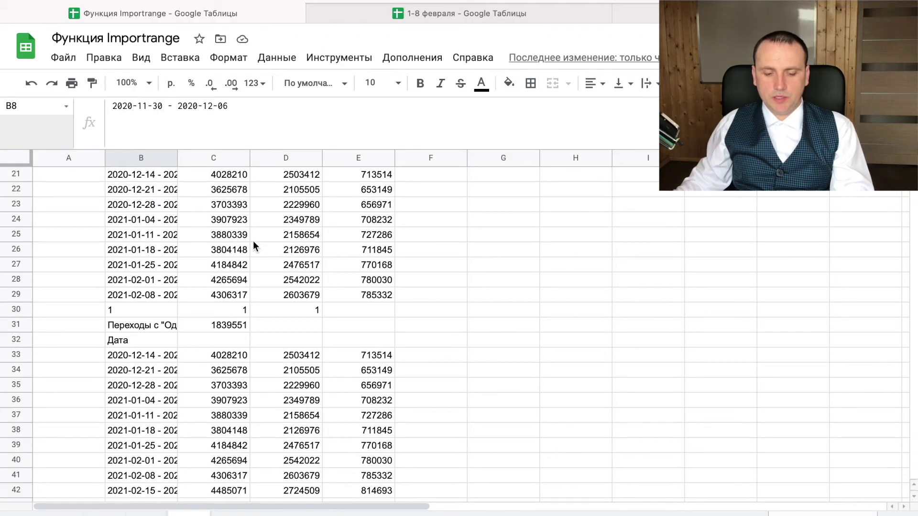
scroll(254, 242, up, 6)
scroll(255, 246, up, 1)
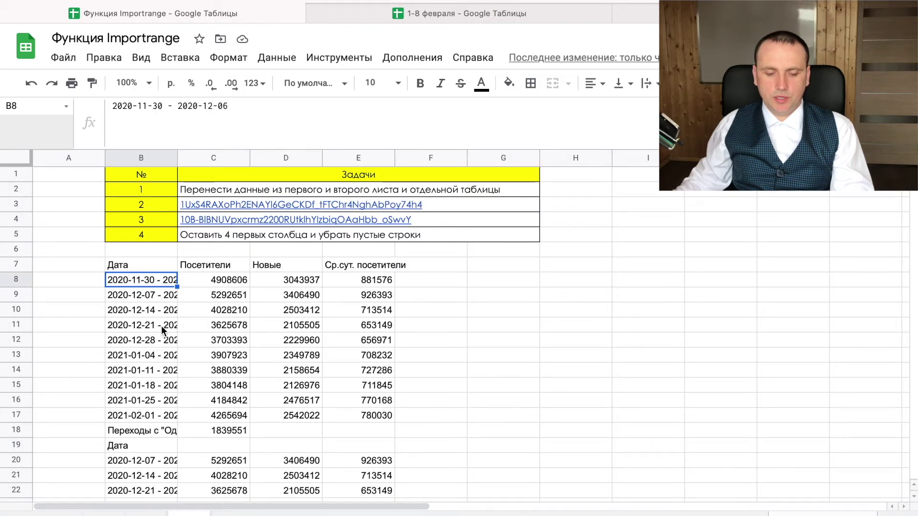
click(136, 264)
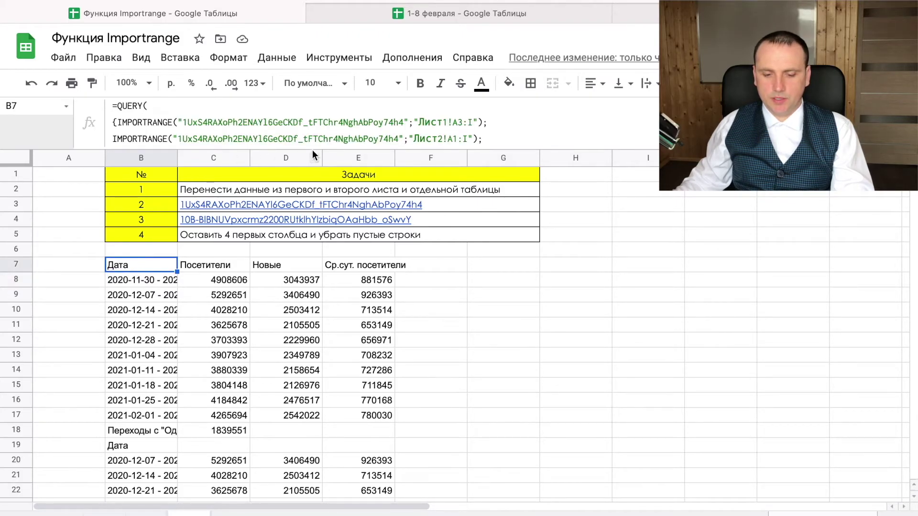
Change the Лист2 and third Лист1 ranges in B7's QUERY to start at A4.
drag(365, 149, 366, 169)
click(456, 138)
key(BackSpace)
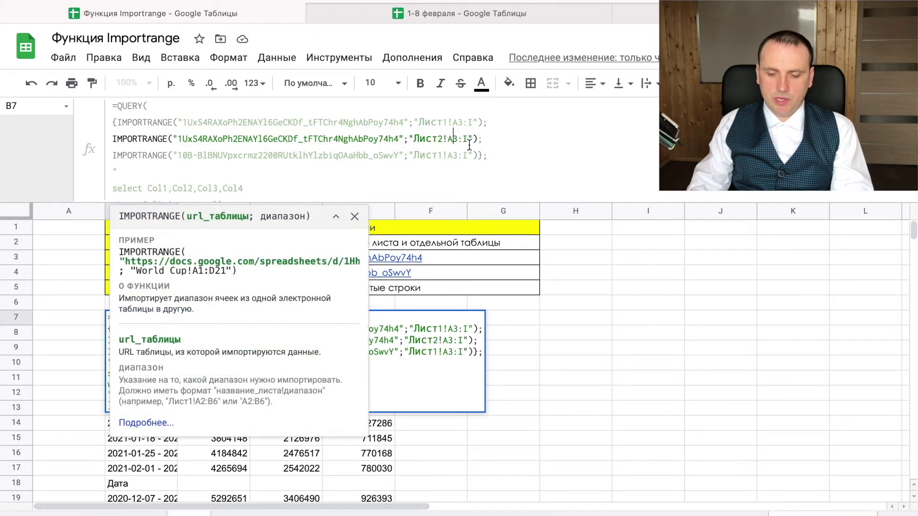
key(Down)
key(Delete)
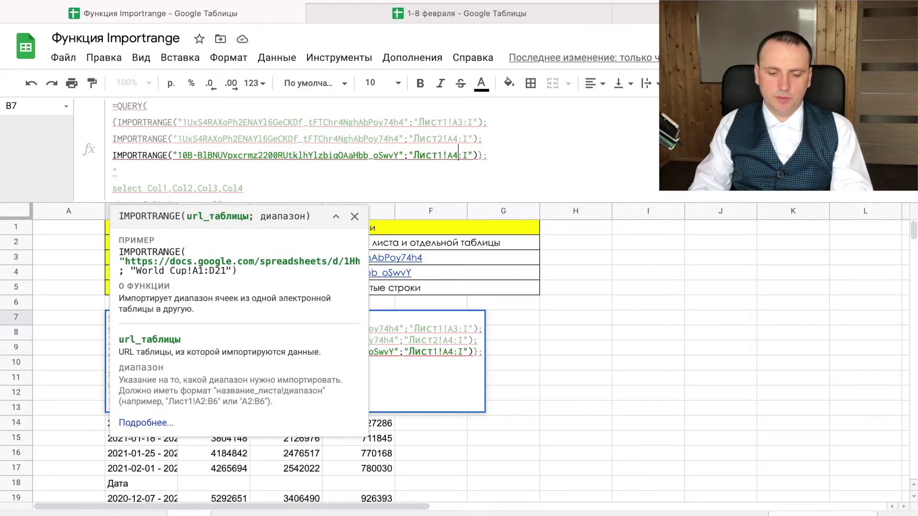
key(Return)
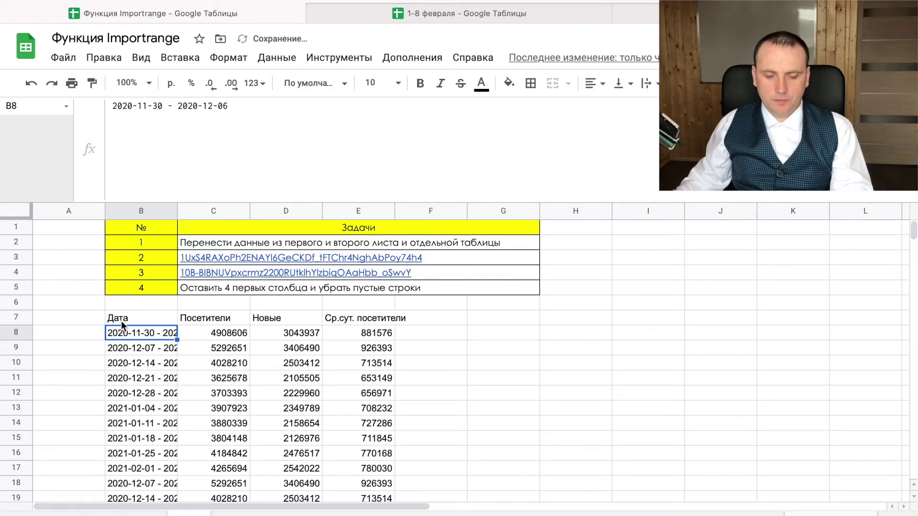
Scroll through B7's reloaded result, then switch to the 1-8 февраля spreadsheet.
click(128, 323)
scroll(216, 345, down, 4)
scroll(219, 347, down, 2)
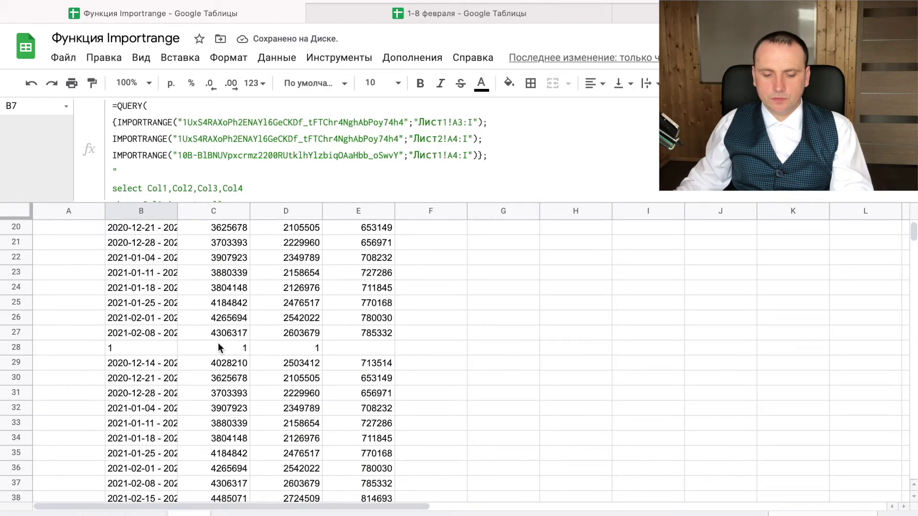
scroll(218, 348, down, 5)
scroll(219, 348, up, 4)
scroll(219, 347, up, 5)
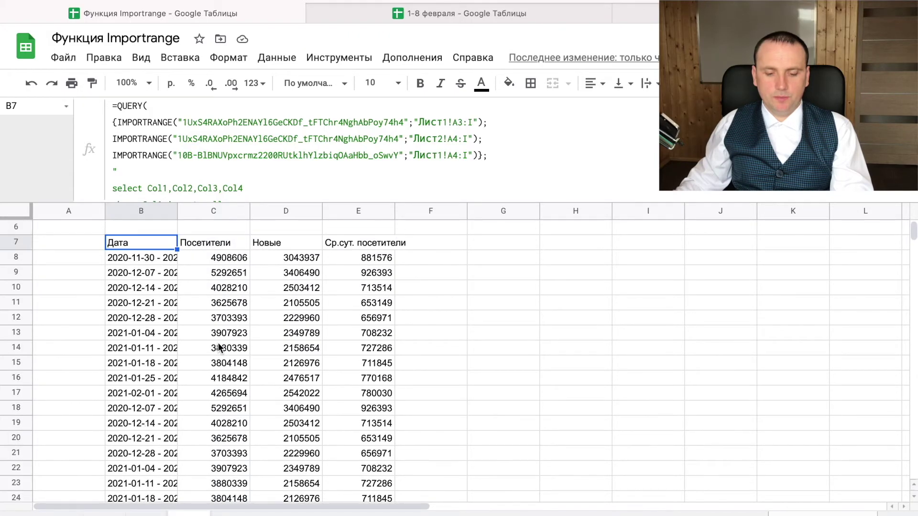
scroll(219, 348, up, 2)
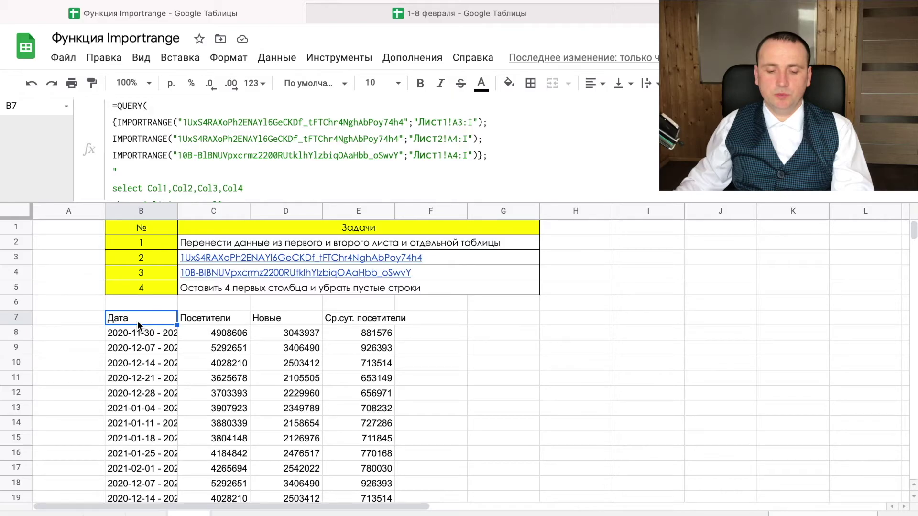
scroll(301, 382, down, 1)
scroll(306, 382, down, 3)
scroll(315, 384, down, 3)
scroll(315, 384, up, 1)
scroll(318, 362, up, 5)
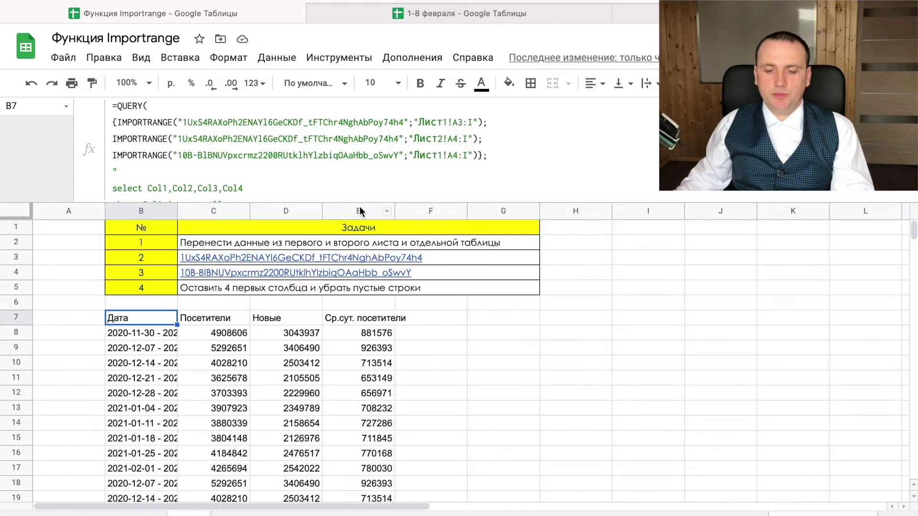
click(503, 19)
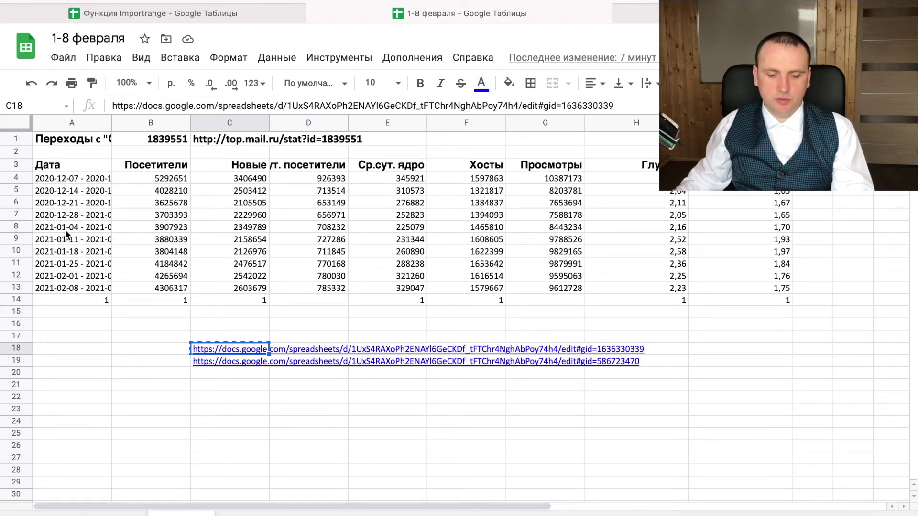
Fill row 14's 1s across A14:I14 down to row 16, then return to Функция Importrange.
drag(88, 299, 715, 308)
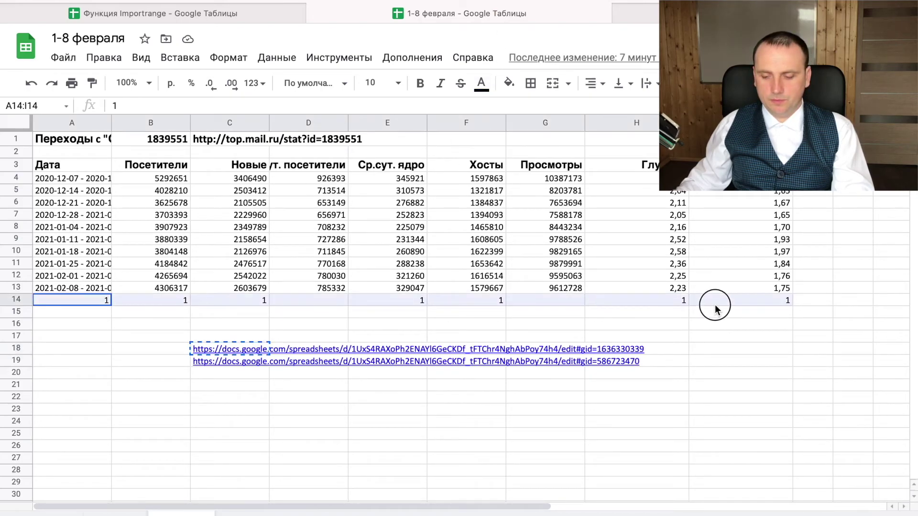
drag(792, 305, 709, 329)
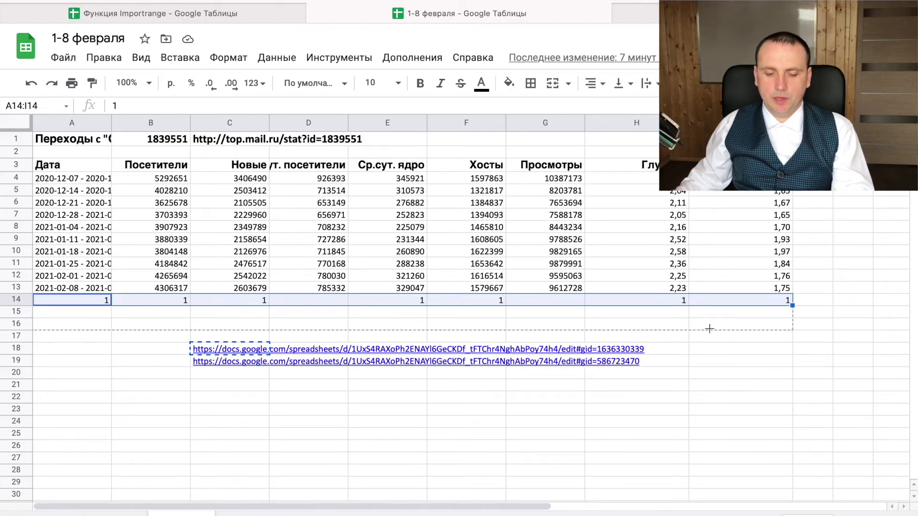
click(517, 301)
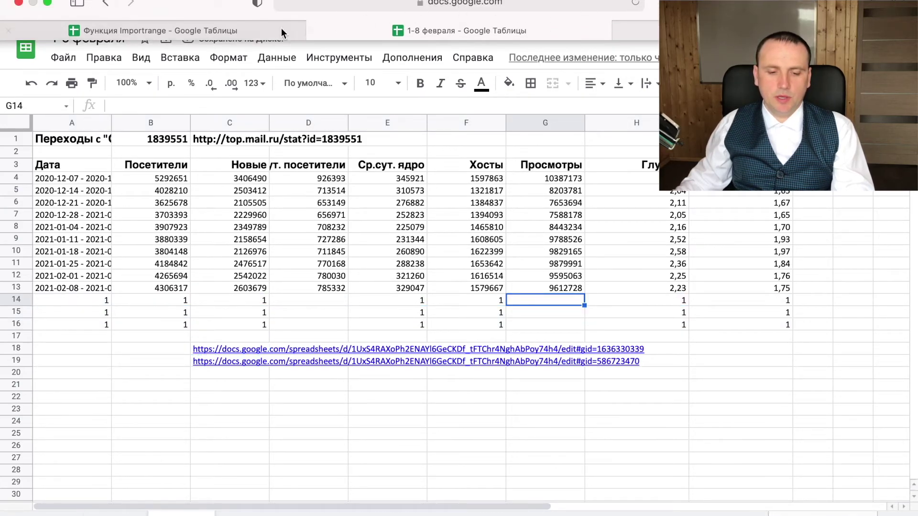
click(158, 30)
Show B7's full QUERY in an enlarged formula bar and select the Col1,Col2,Col3,Col4 list.
scroll(493, 358, down, 5)
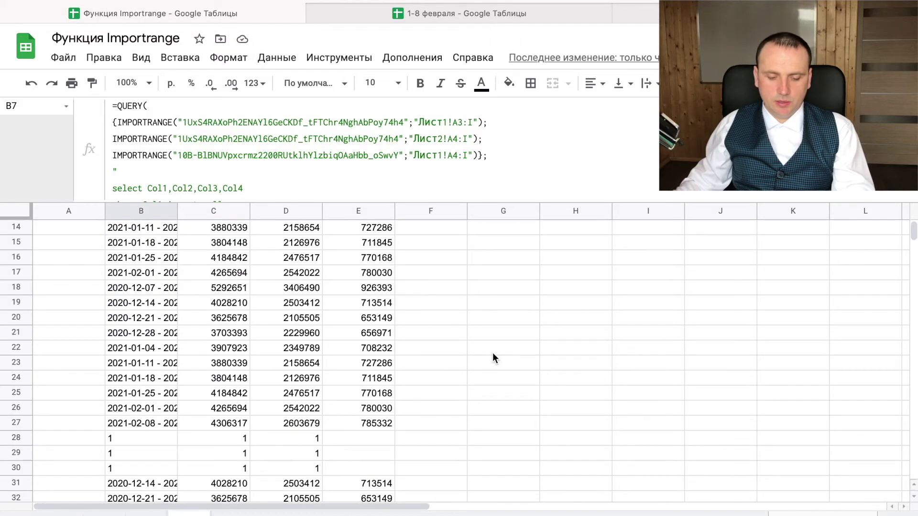
drag(138, 422, 356, 459)
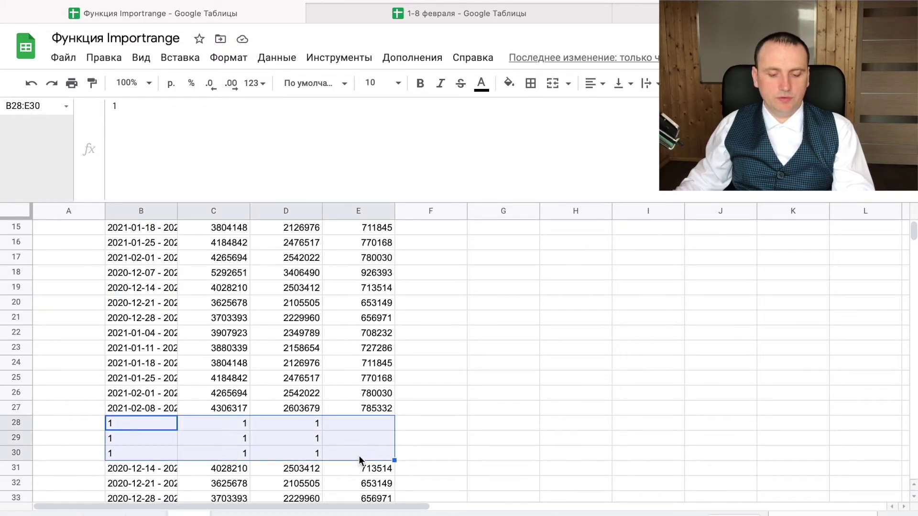
scroll(383, 429, down, 1)
scroll(383, 428, down, 5)
scroll(383, 429, down, 5)
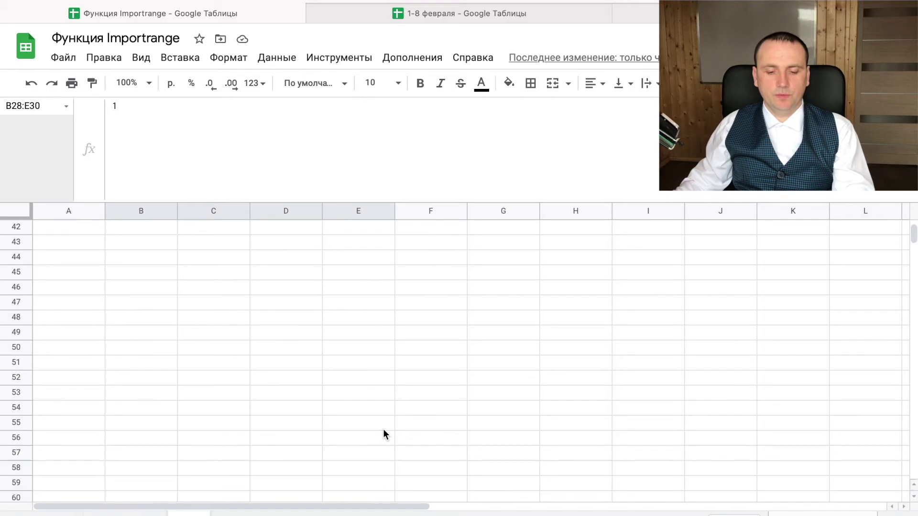
scroll(383, 429, up, 15)
click(125, 323)
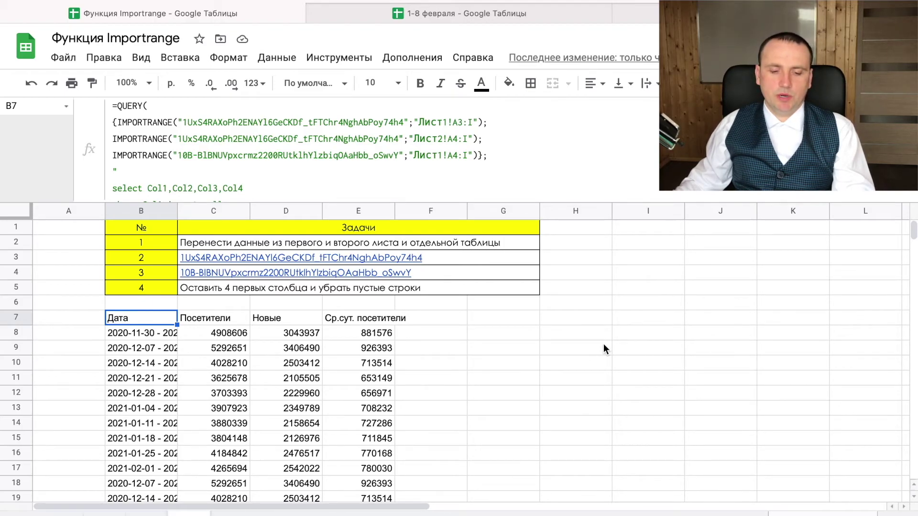
mouse_move(303, 203)
mouse_down()
mouse_move(294, 253)
mouse_move(305, 175)
mouse_move(310, 253)
mouse_up()
drag(148, 188, 265, 192)
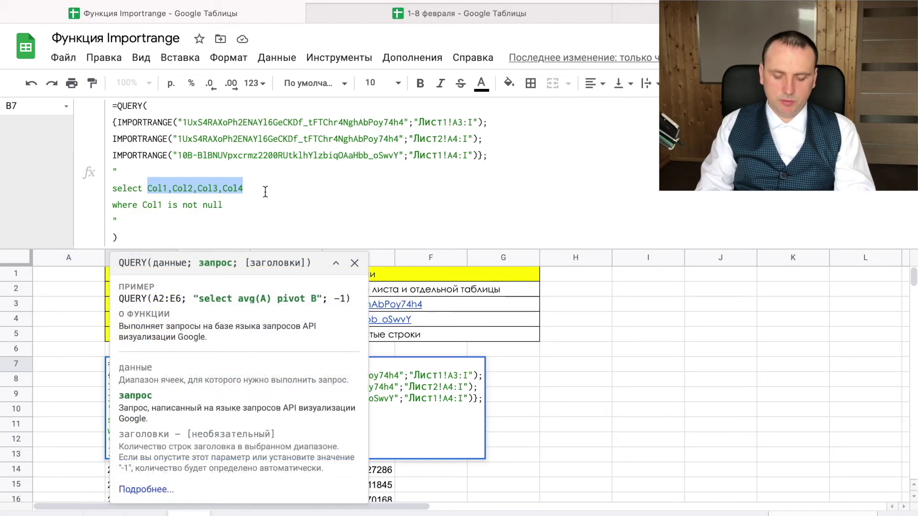
Replace the column list with *, then delete the select * line, leaving only 'where Col1 is not null'.
text(*)
key(Return)
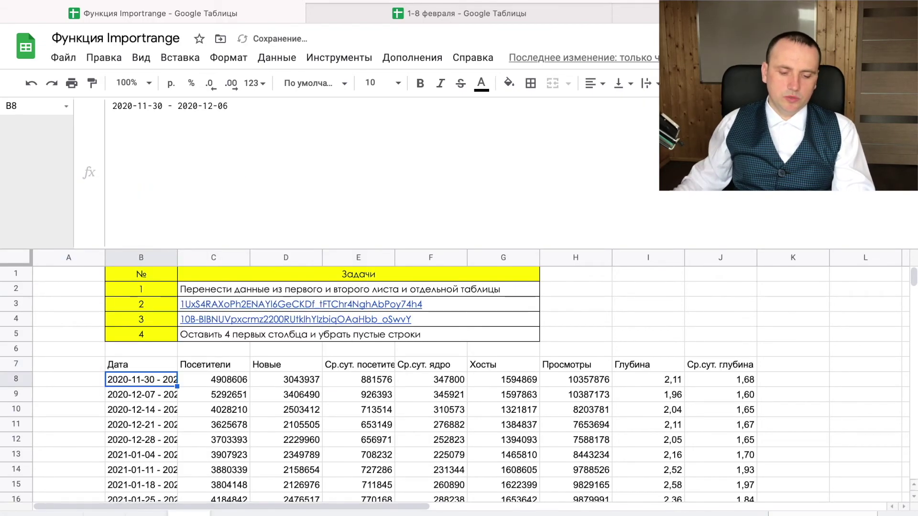
click(152, 371)
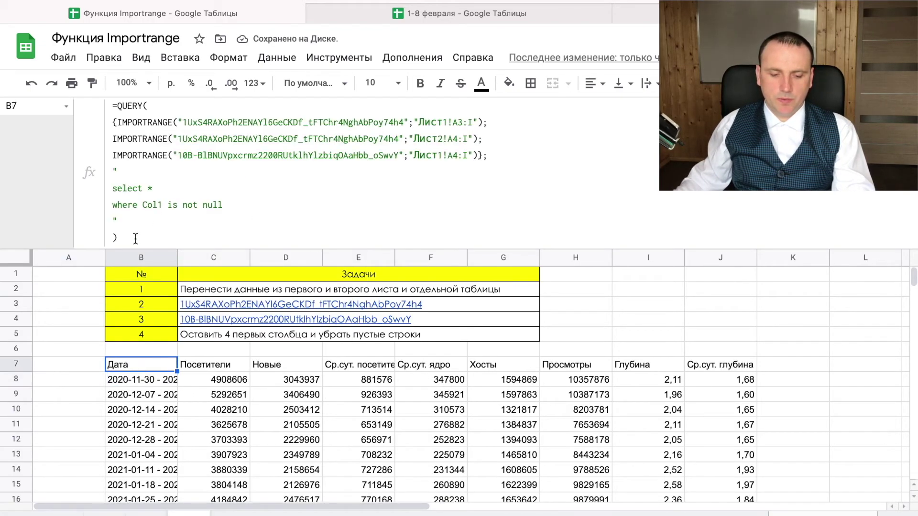
drag(152, 188, 108, 188)
key(BackSpace)
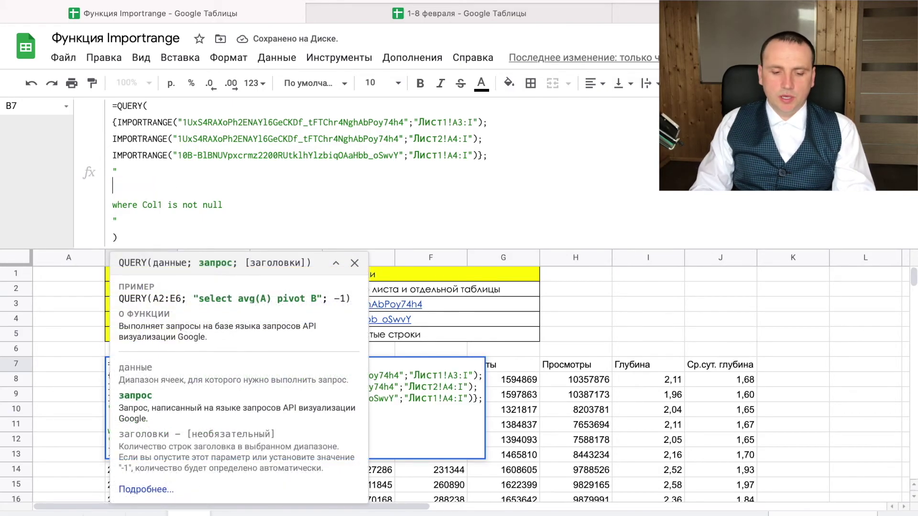
key(Return)
scroll(447, 483, down, 1)
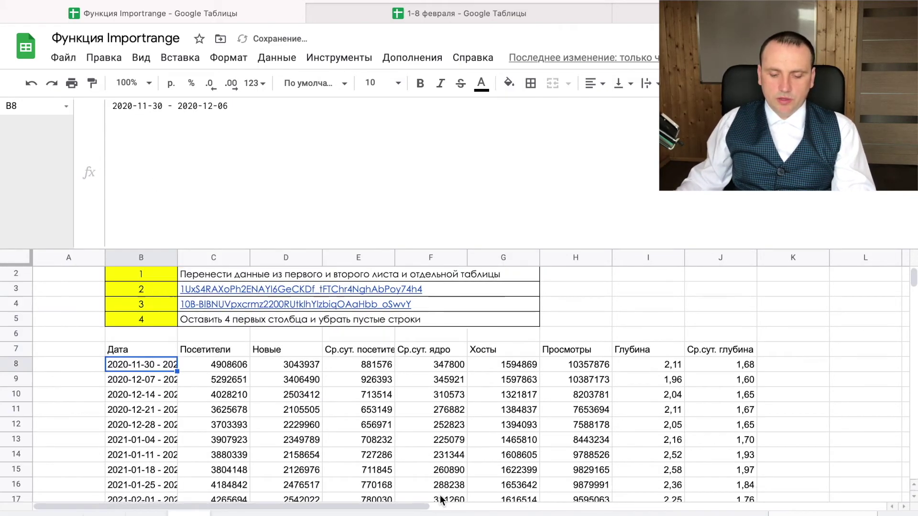
scroll(447, 482, down, 4)
scroll(446, 483, down, 2)
scroll(447, 483, down, 5)
scroll(447, 484, up, 3)
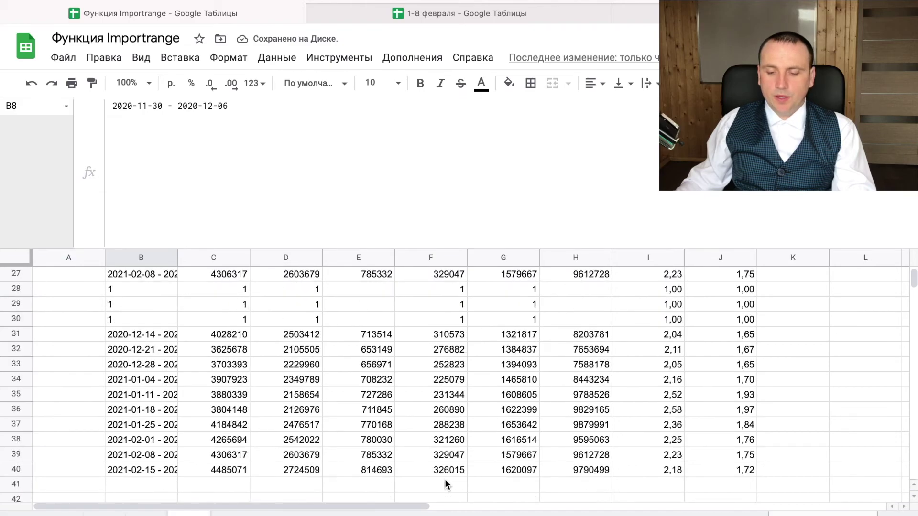
scroll(447, 483, up, 9)
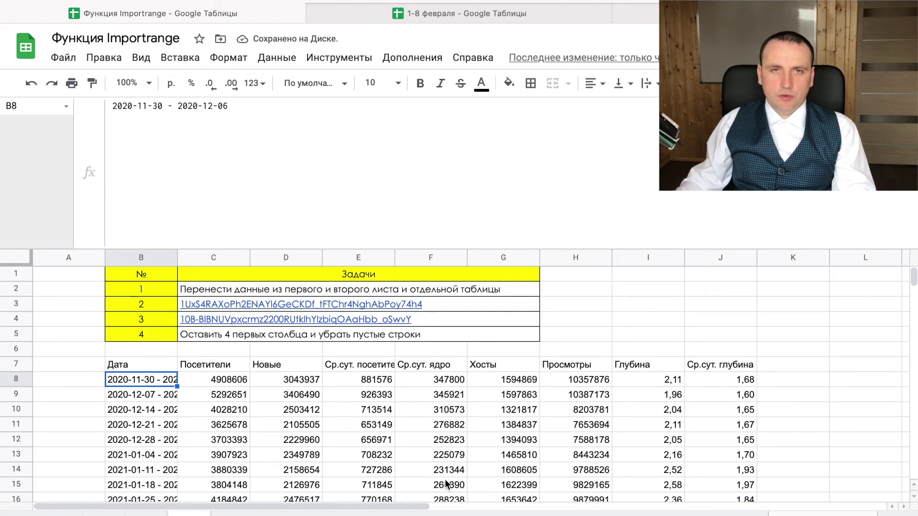